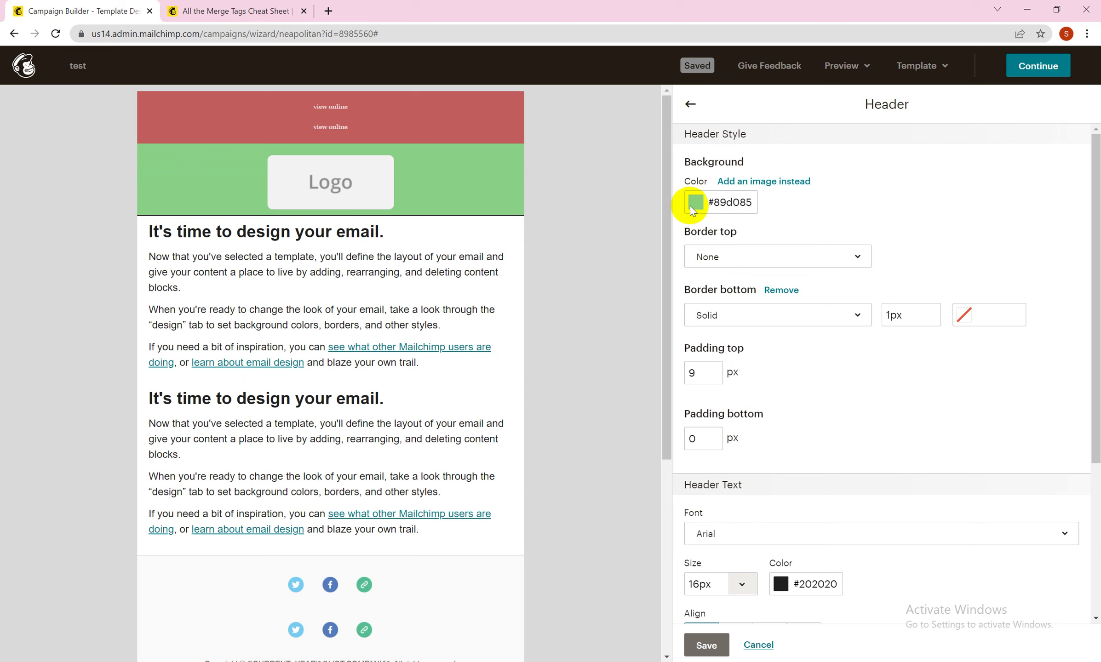
Delete one of the two duplicate "view online" content blocks above the header and confirm the deletion
{"action": "mouse_move", "coordinate": [479, 196]}
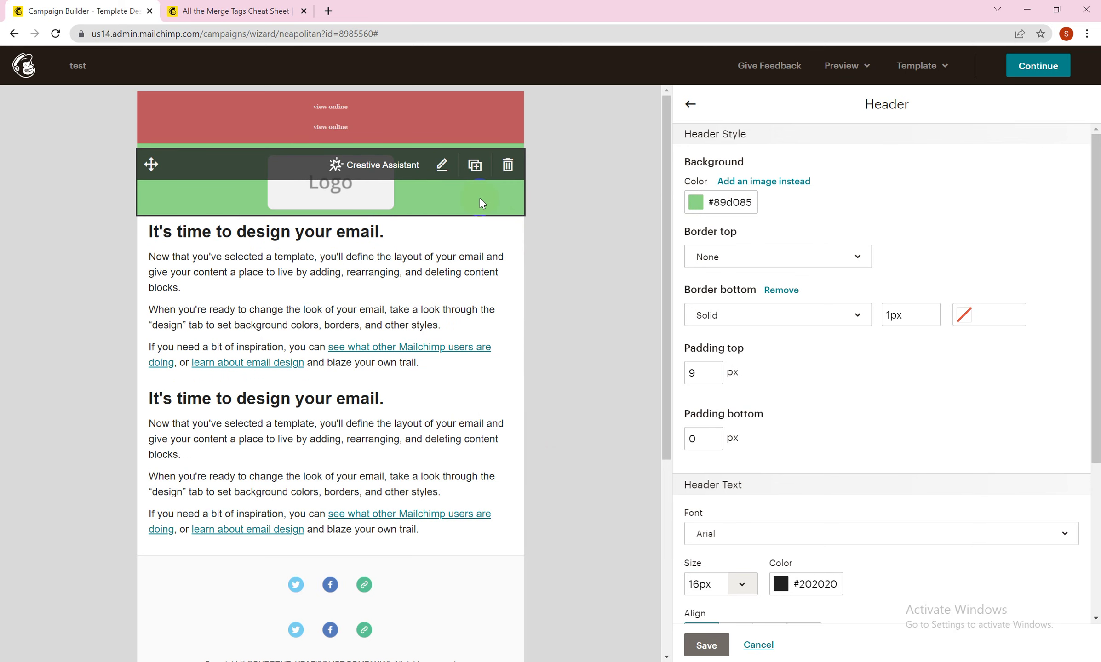
{"action": "mouse_move", "coordinate": [472, 122]}
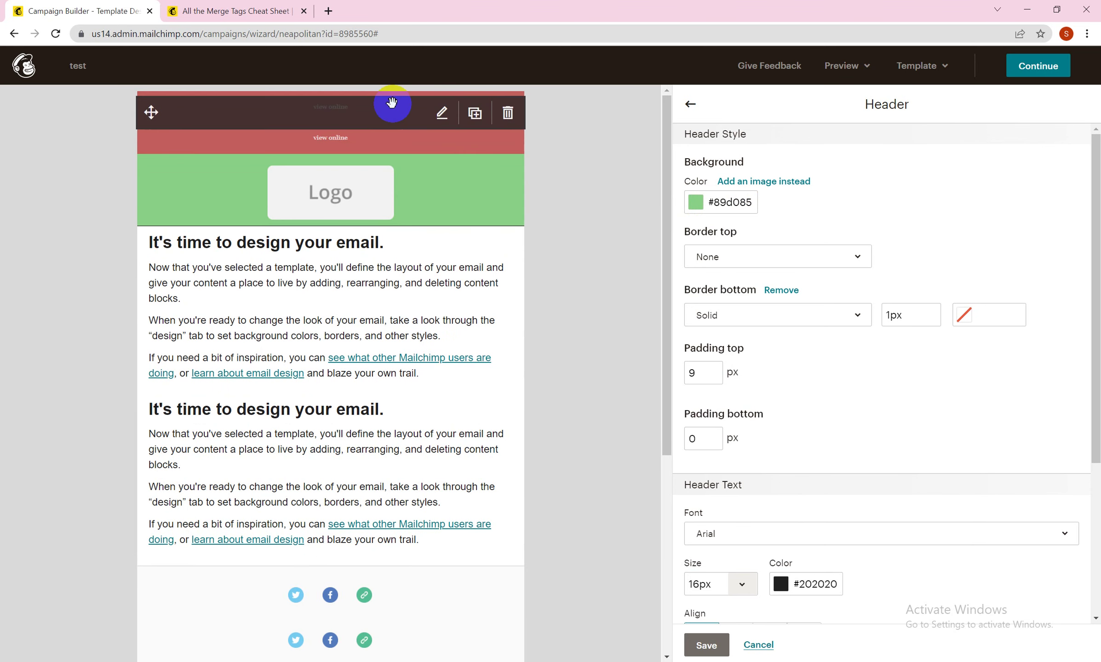
{"action": "left_click", "coordinate": [508, 133]}
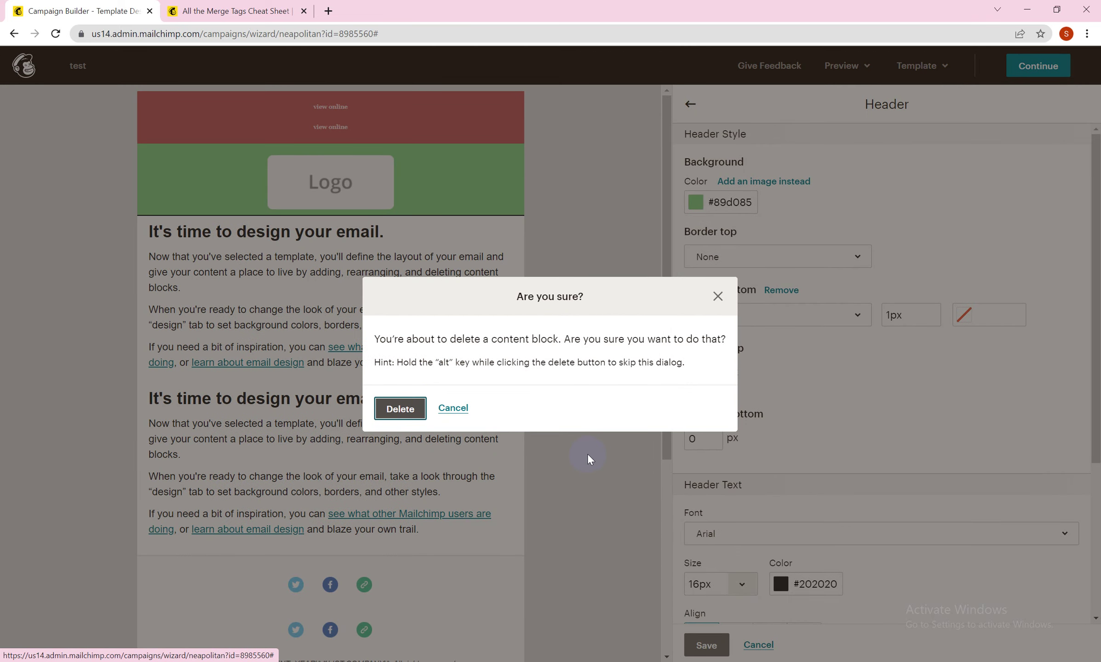
{"action": "key", "text": "Return"}
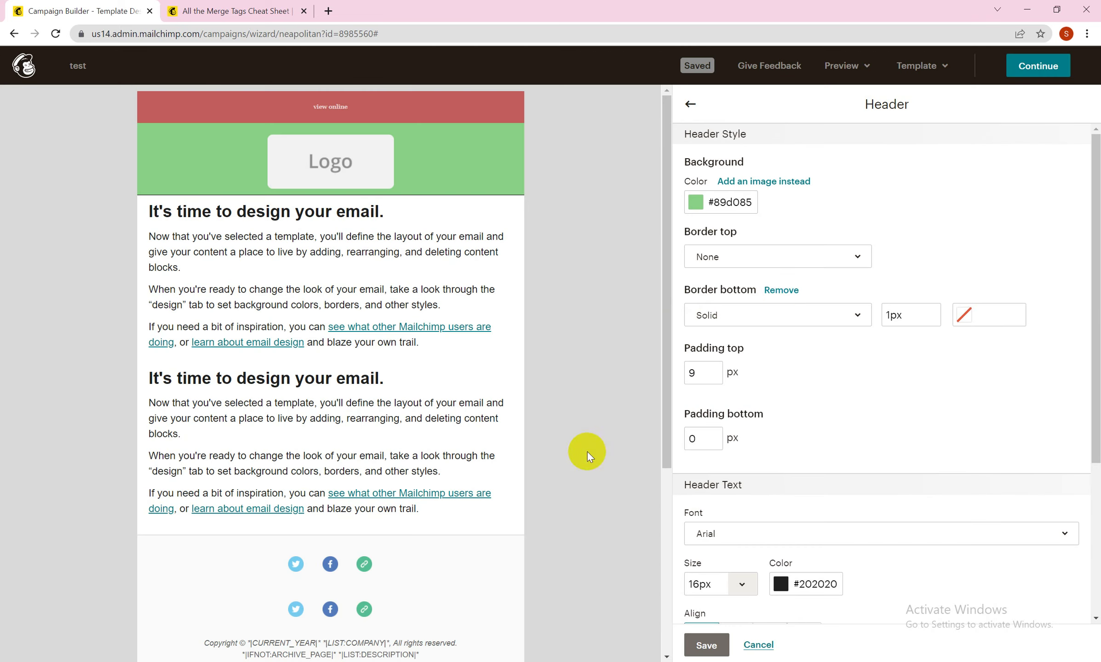
Try a solid top border coloured #ea5b3a on the header and remove it again
{"action": "left_click", "coordinate": [760, 259]}
{"action": "left_click", "coordinate": [745, 321]}
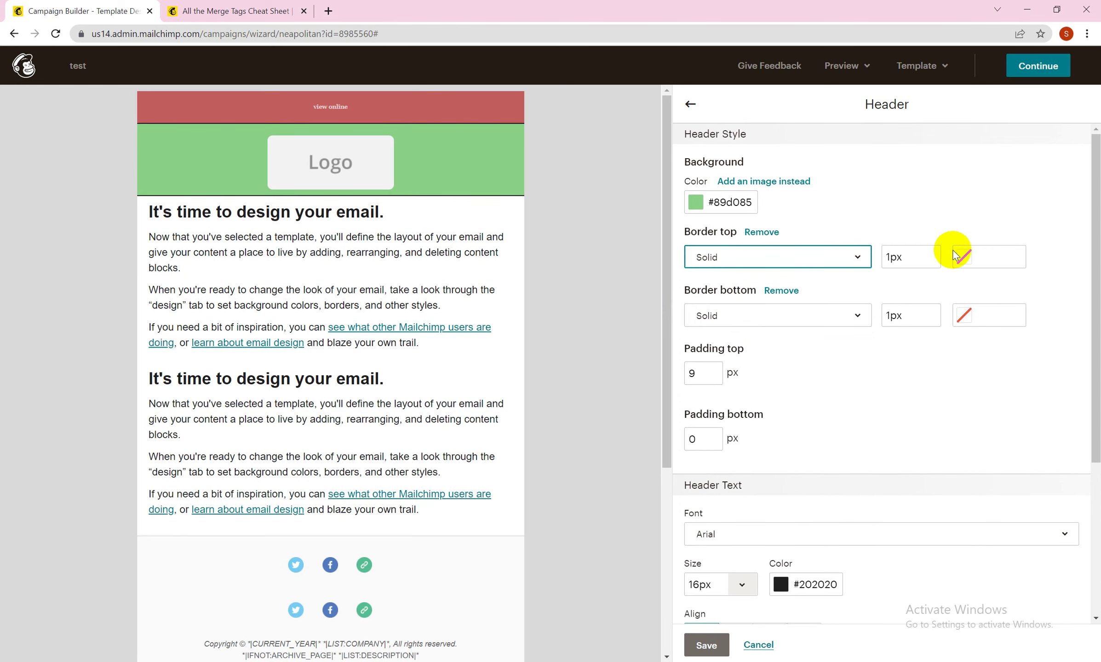
{"action": "left_click", "coordinate": [890, 257]}
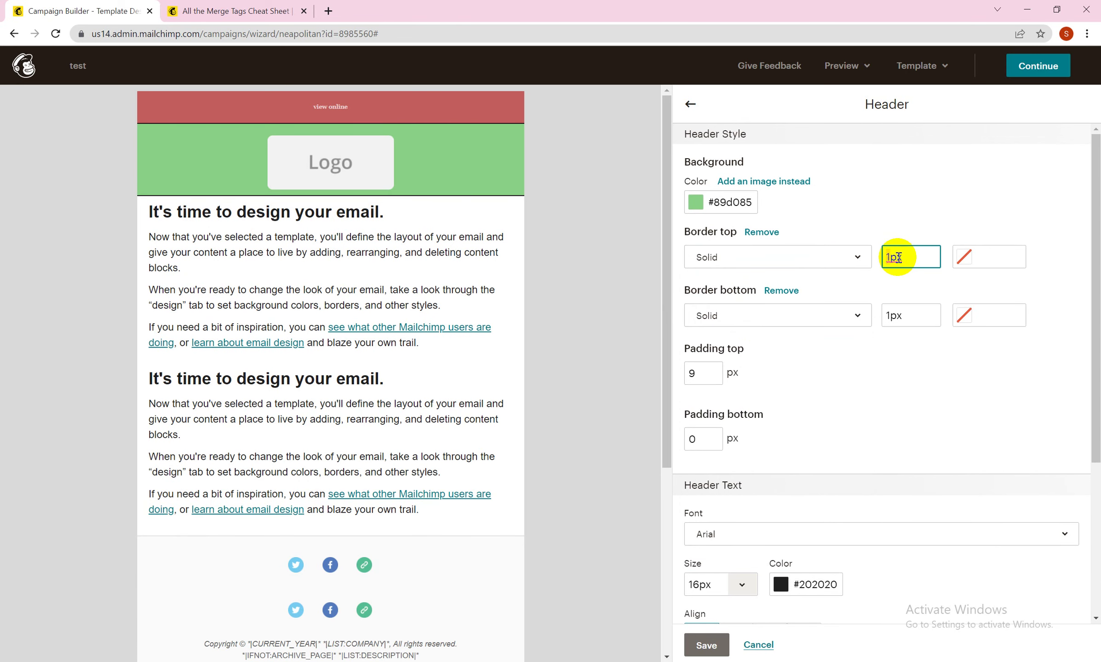
{"action": "left_click", "coordinate": [965, 256]}
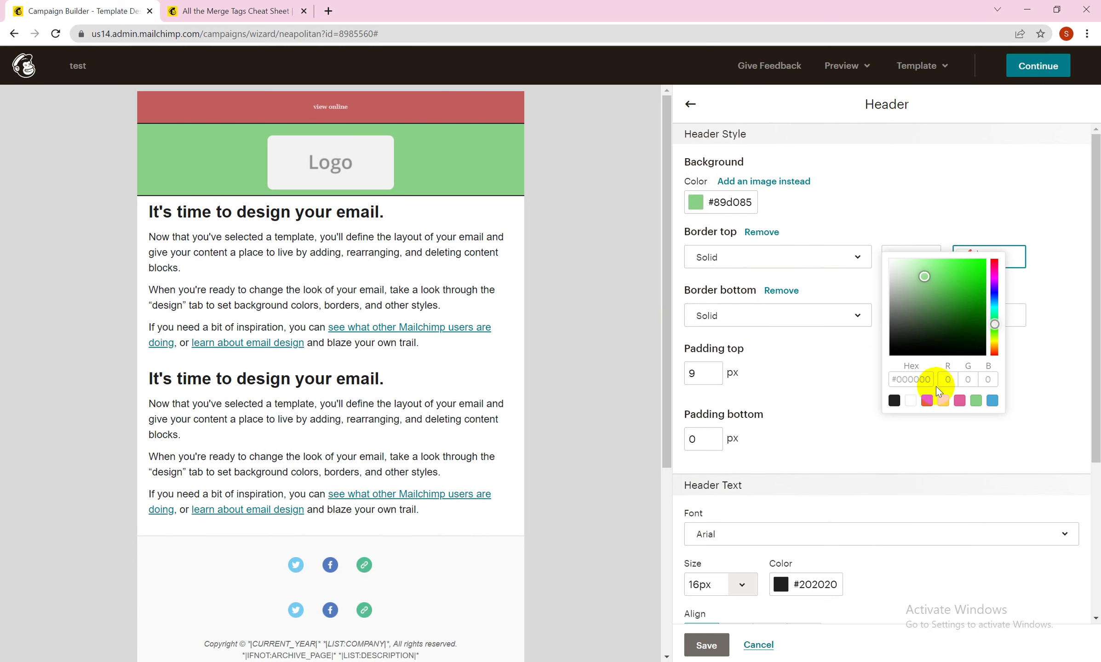
{"action": "left_click", "coordinate": [926, 401]}
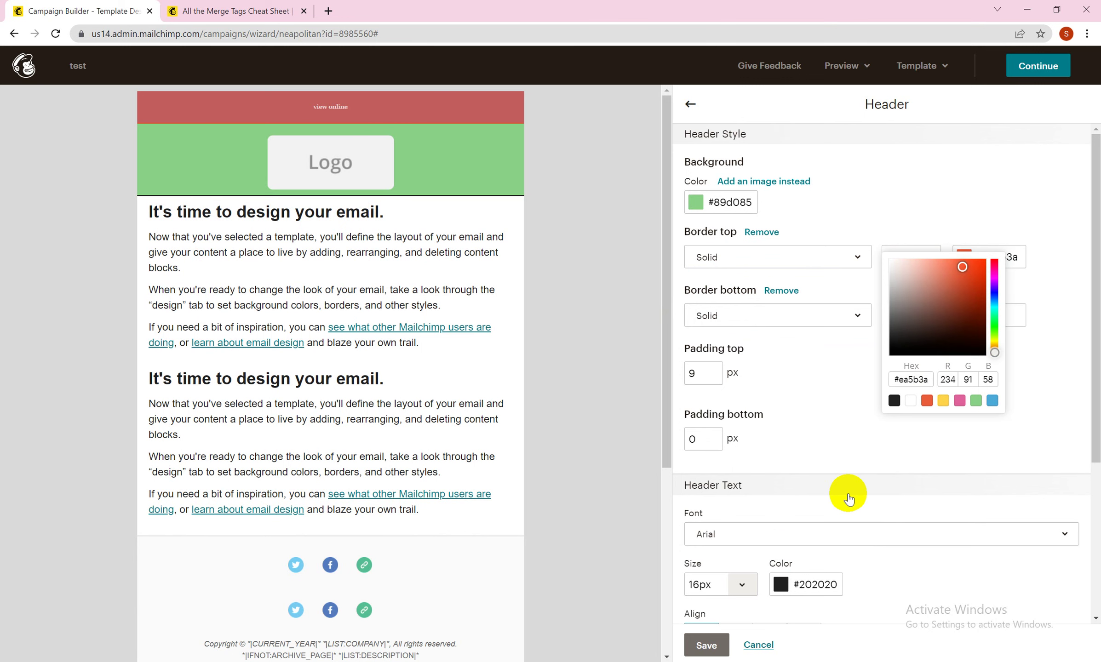
{"action": "left_click", "coordinate": [880, 336]}
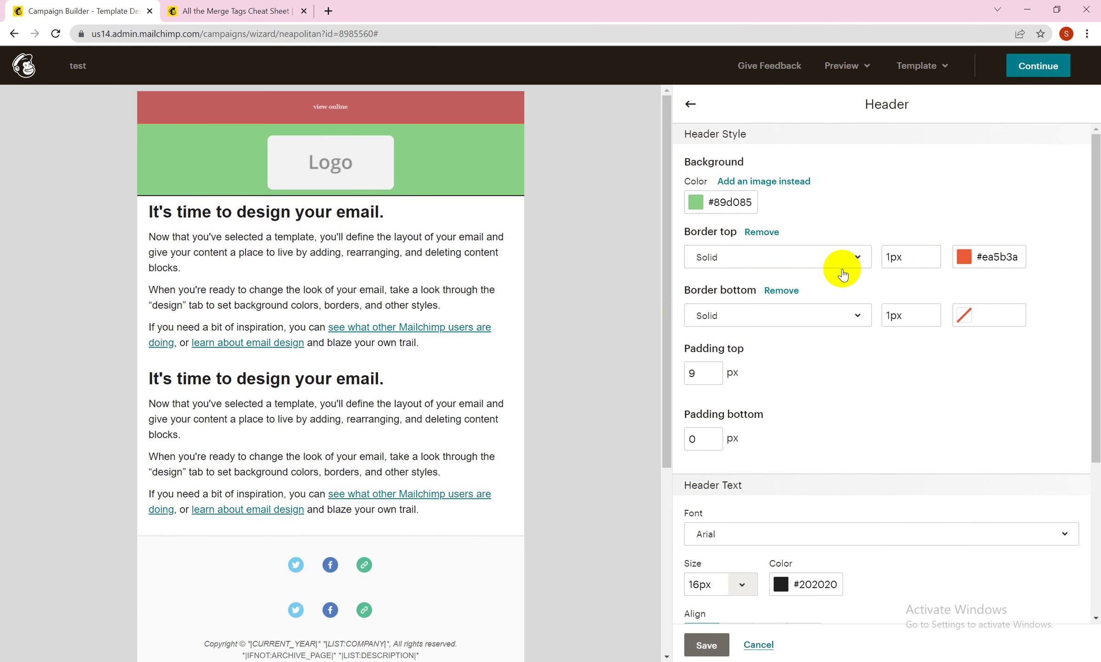
{"action": "left_click", "coordinate": [761, 231]}
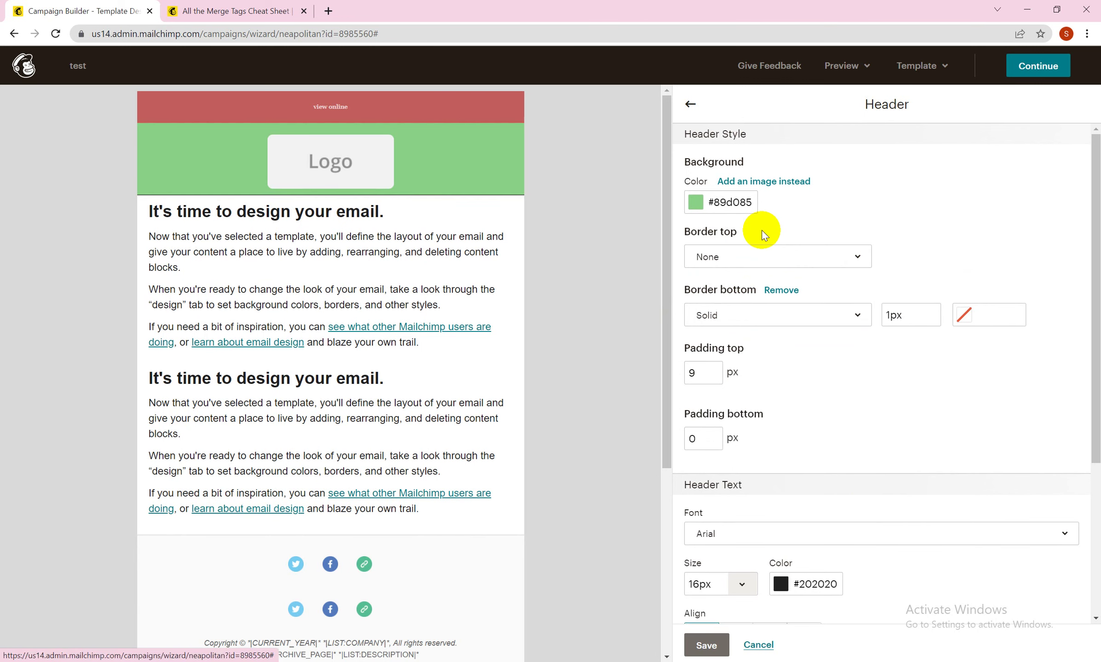
Remove the header's bottom border and set its style back to Solid
{"action": "left_click", "coordinate": [782, 292]}
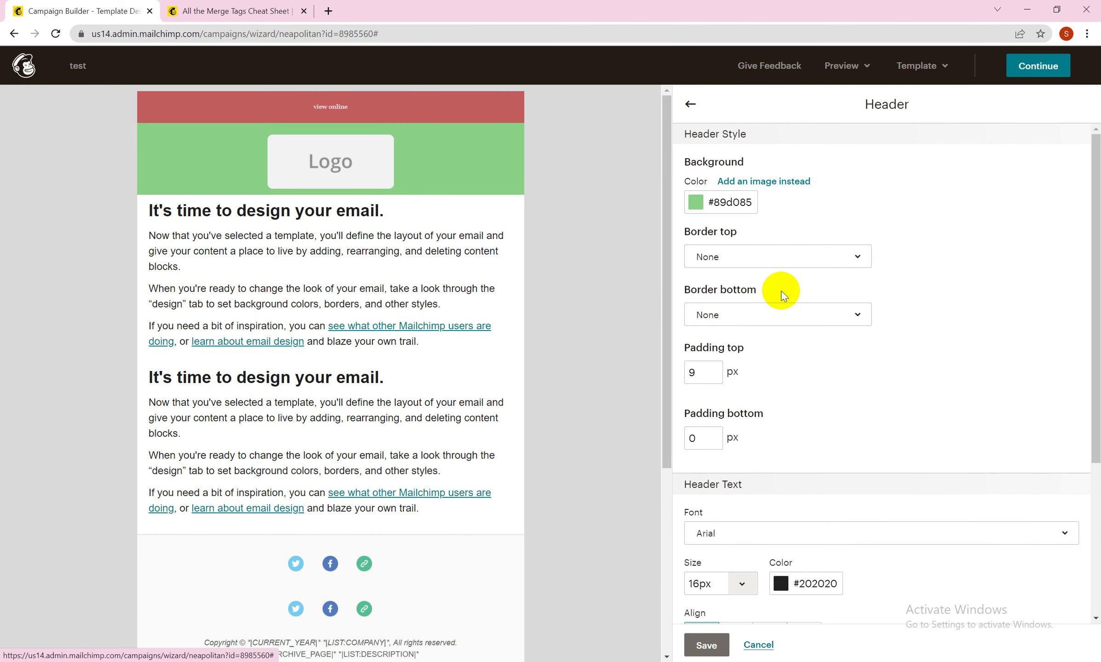
{"action": "left_click", "coordinate": [770, 318]}
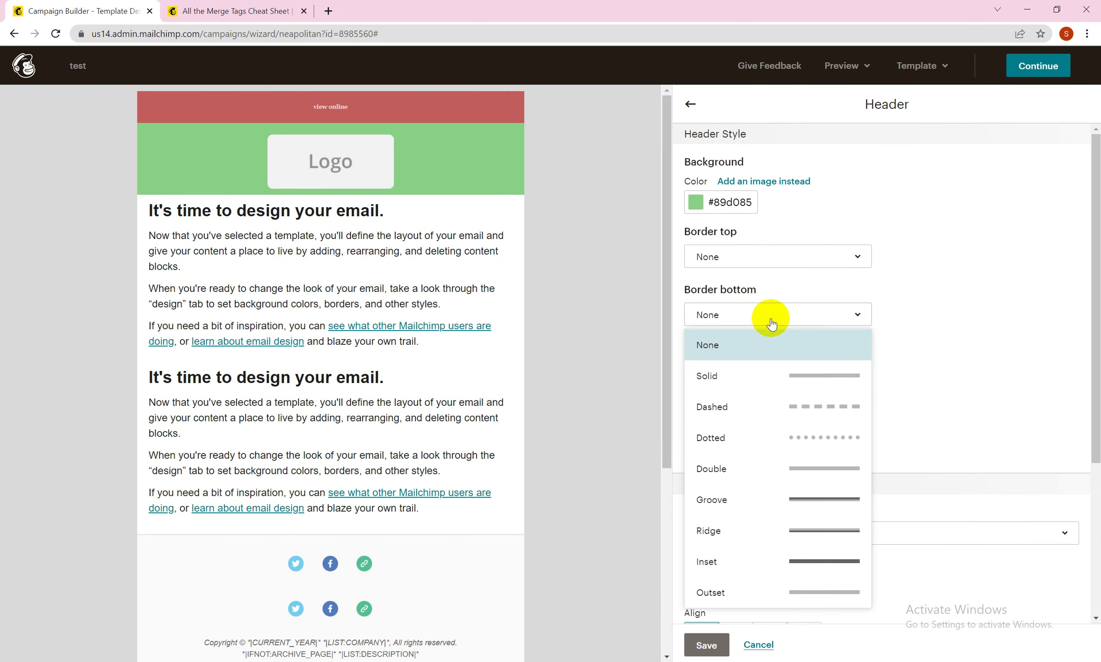
{"action": "left_click", "coordinate": [758, 370]}
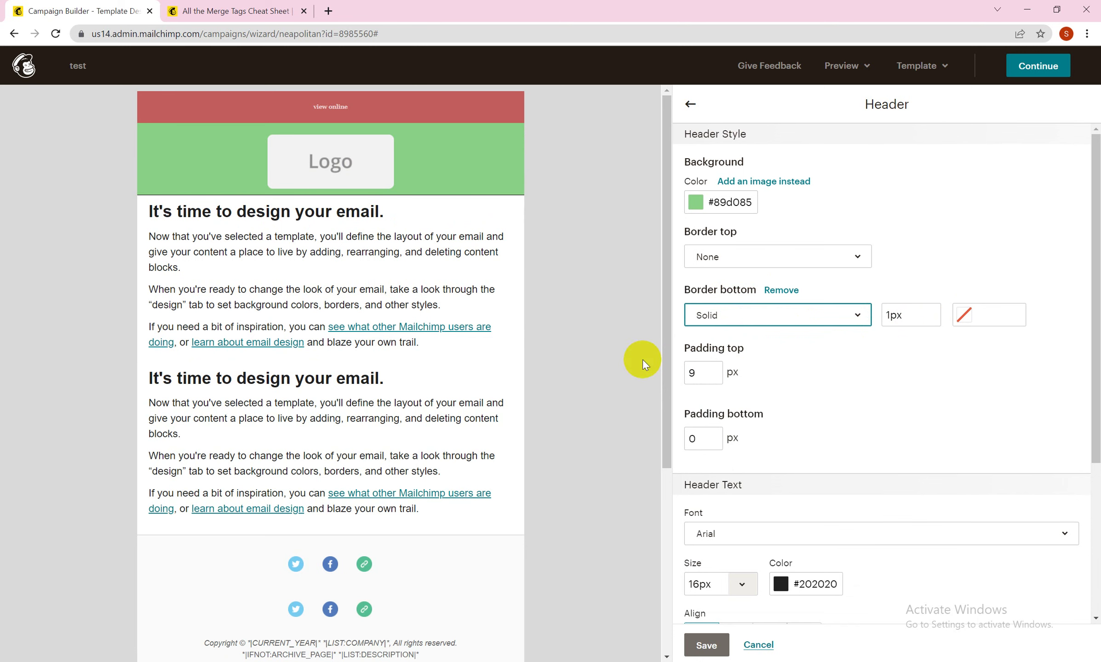
Set the header's top padding and bottom padding to 50 px each
{"action": "left_click", "coordinate": [696, 373]}
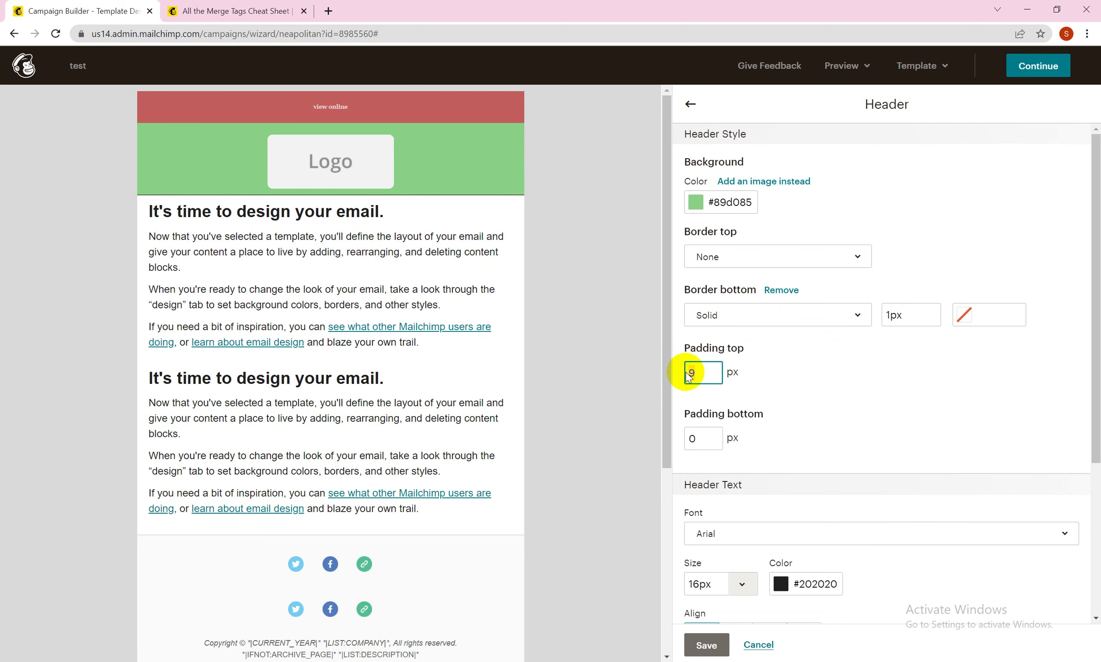
{"action": "type", "text": "50"}
{"action": "left_click", "coordinate": [775, 368]}
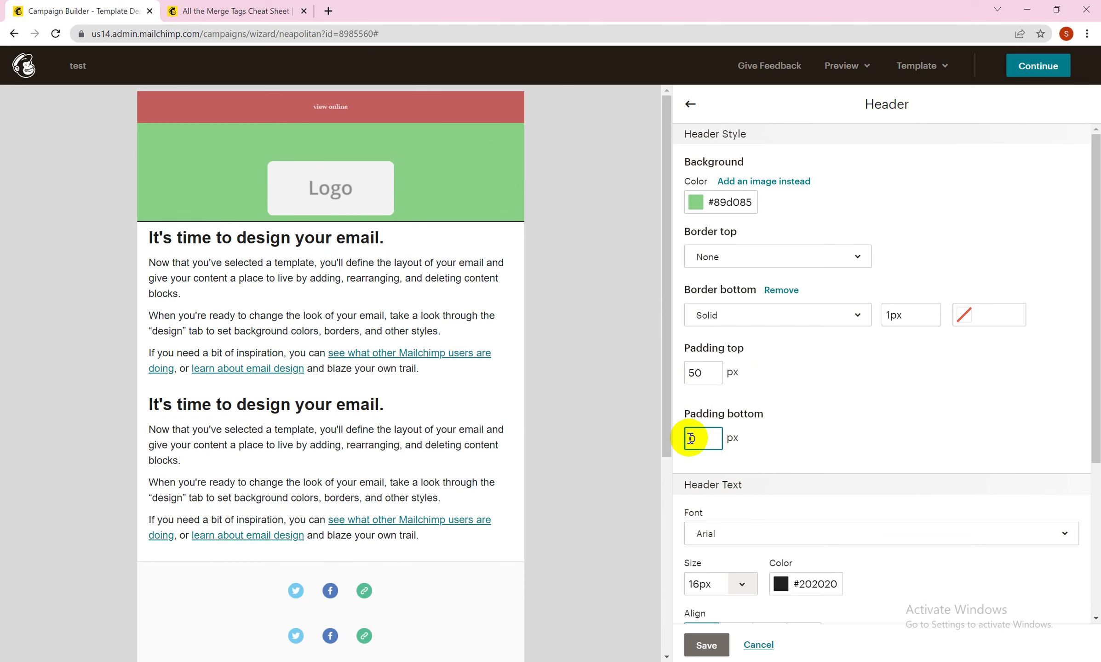
{"action": "left_click", "coordinate": [847, 440]}
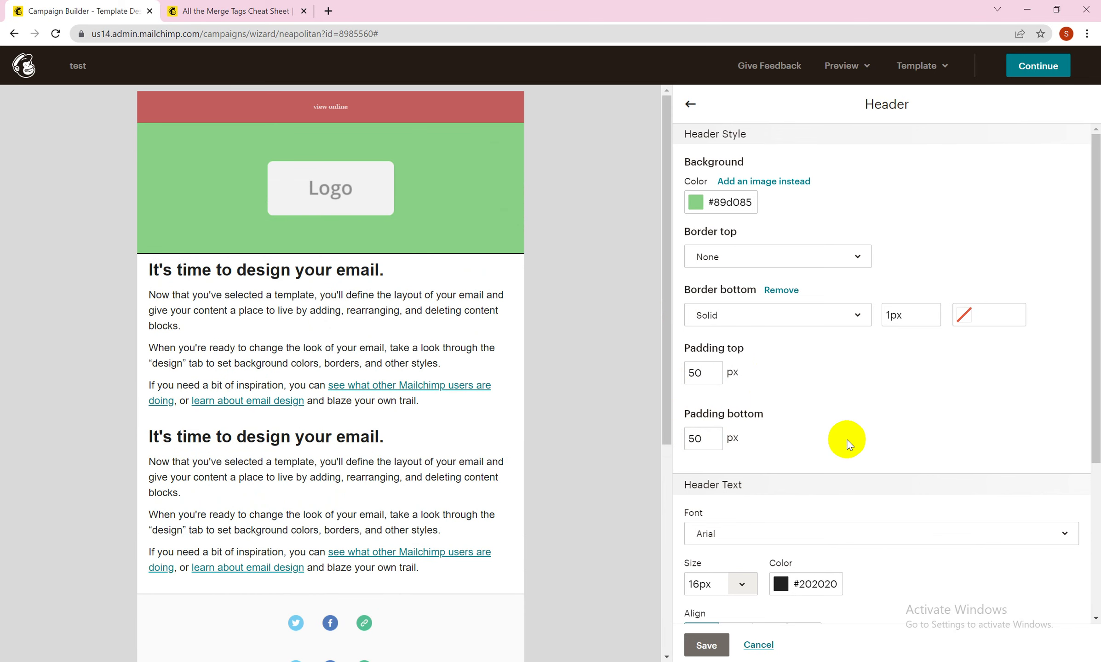
{"action": "left_click", "coordinate": [685, 648]}
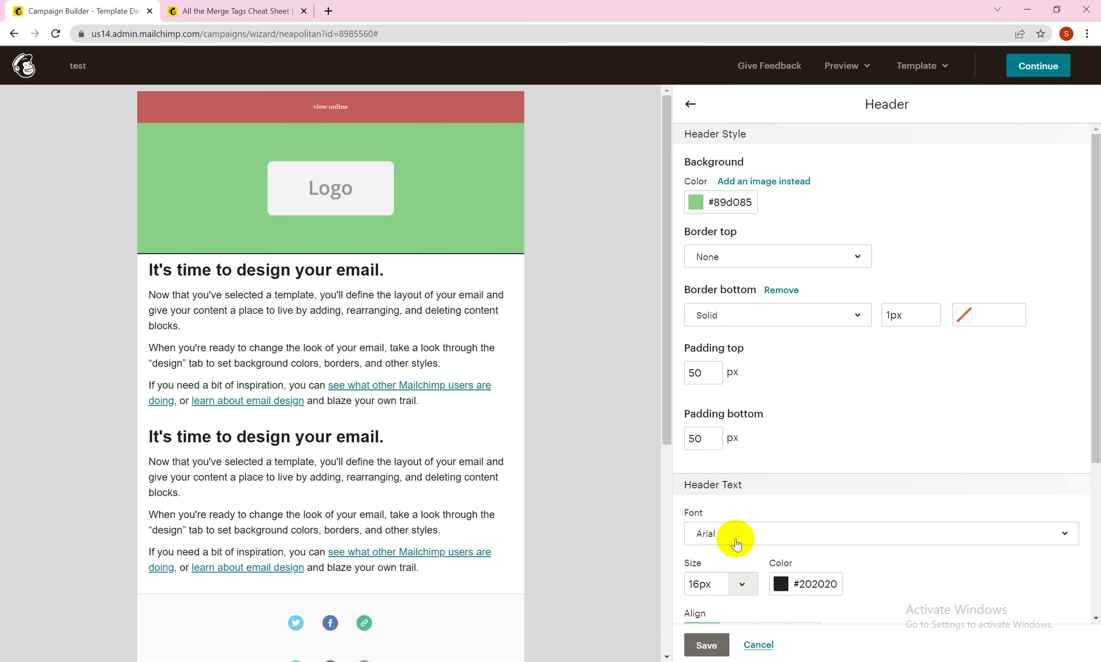
Set the header text size to 18px and its colour to #a33f3f, keeping the Arial font
{"action": "left_click_drag", "start_coordinate": [1094, 431], "coordinate": [1094, 509]}
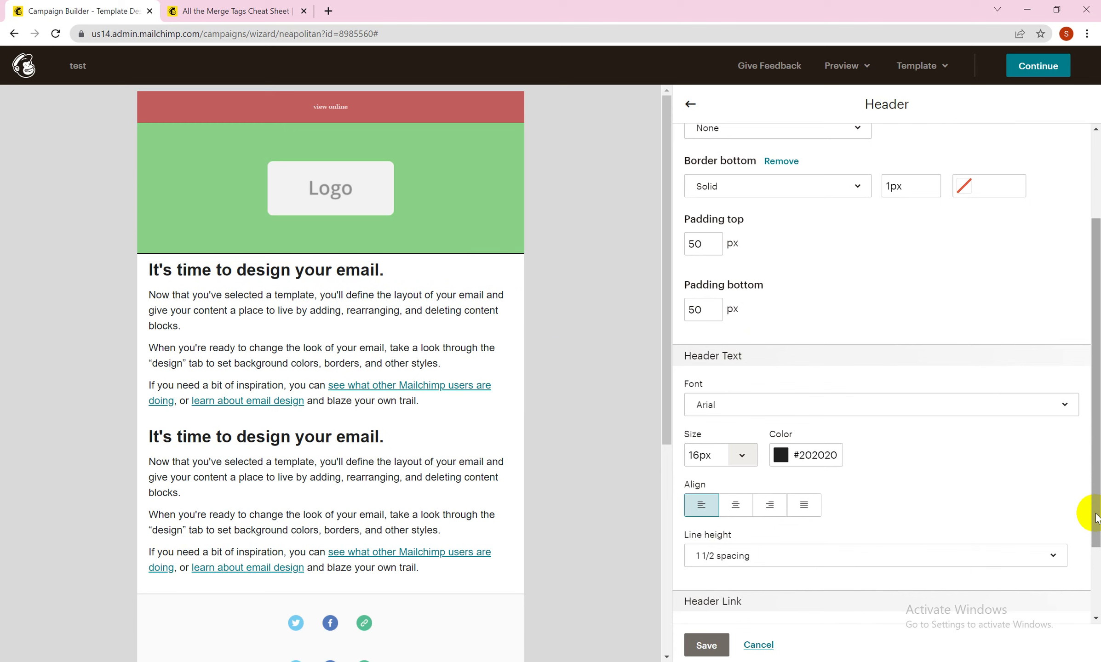
{"action": "left_click", "coordinate": [843, 403]}
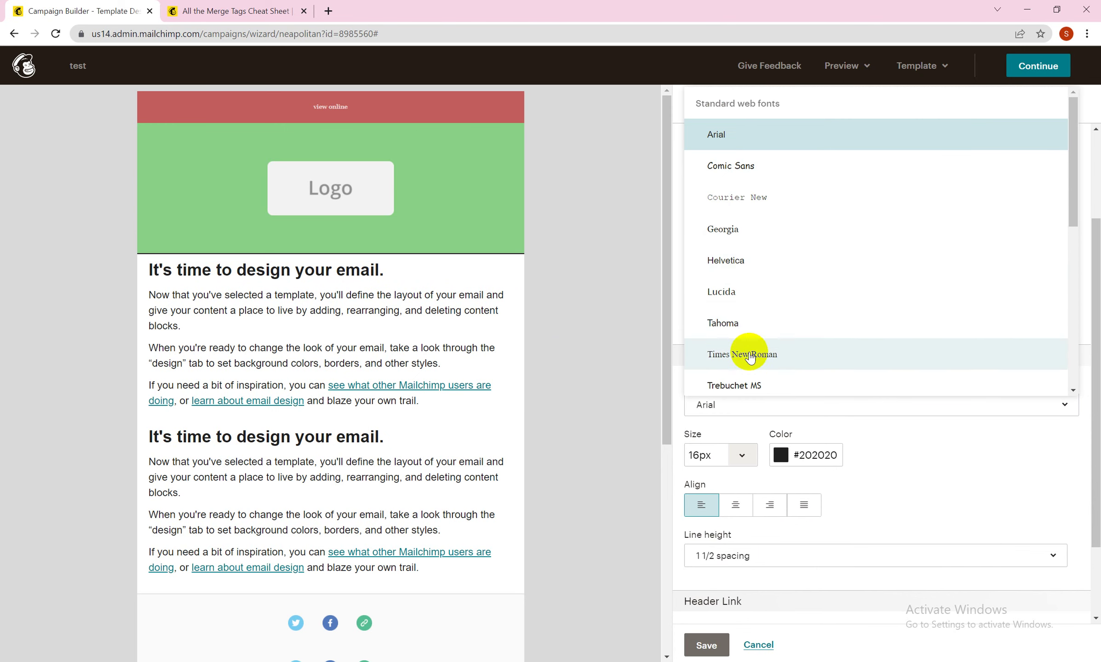
{"action": "left_click", "coordinate": [891, 454]}
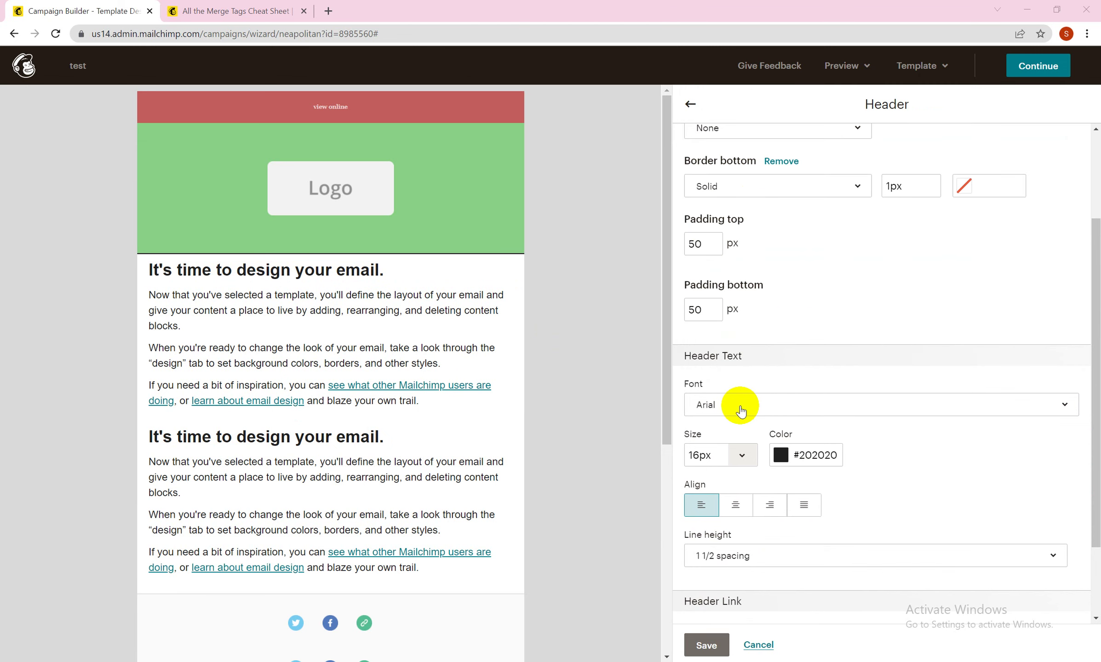
{"action": "left_click", "coordinate": [739, 457]}
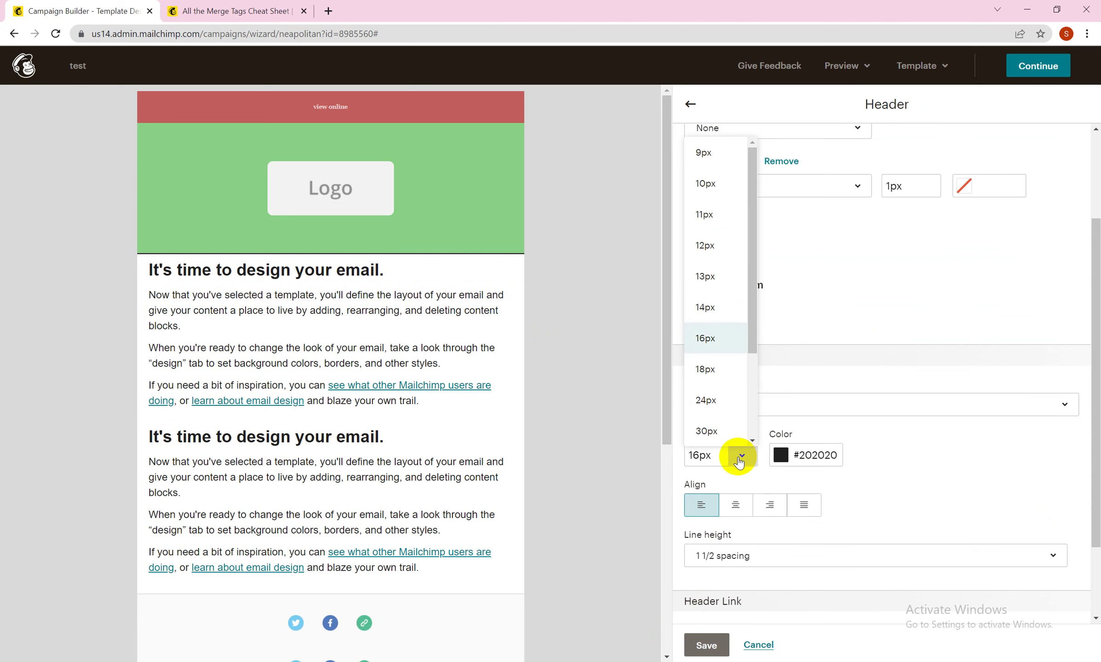
{"action": "left_click", "coordinate": [706, 377]}
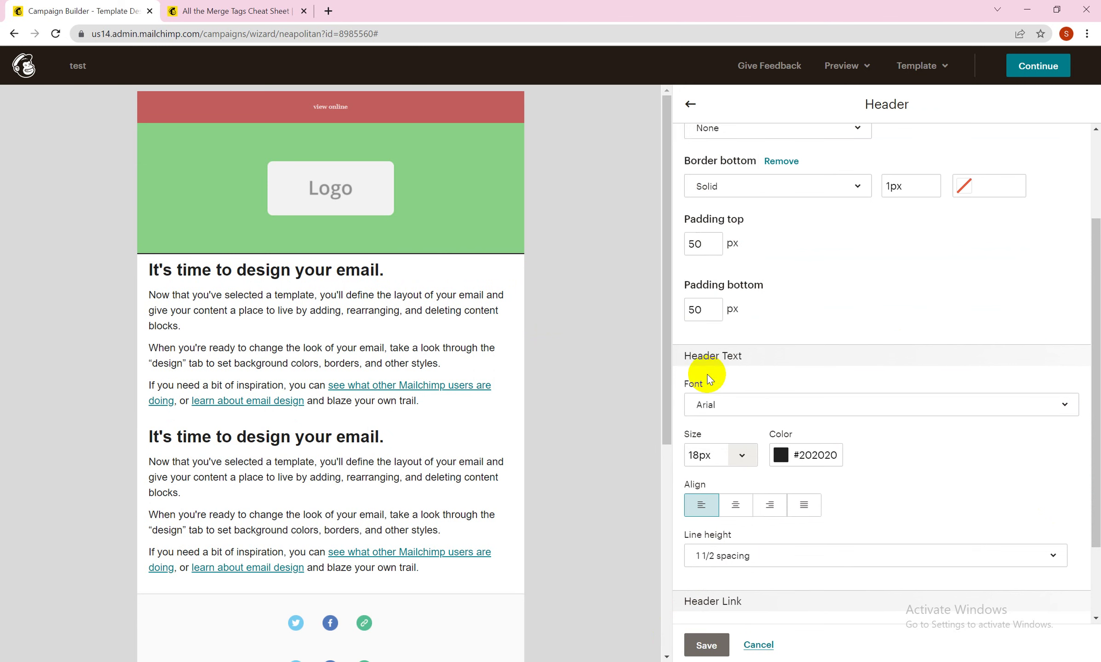
{"action": "left_click", "coordinate": [781, 455]}
{"action": "left_click", "coordinate": [835, 476]}
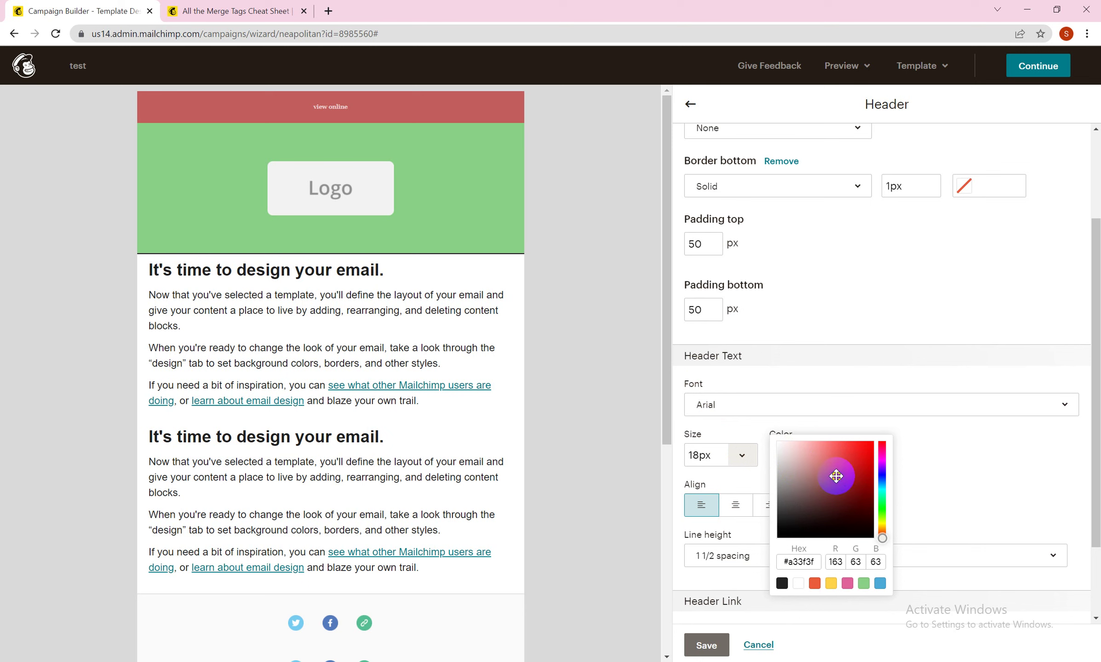
{"action": "left_click", "coordinate": [931, 470]}
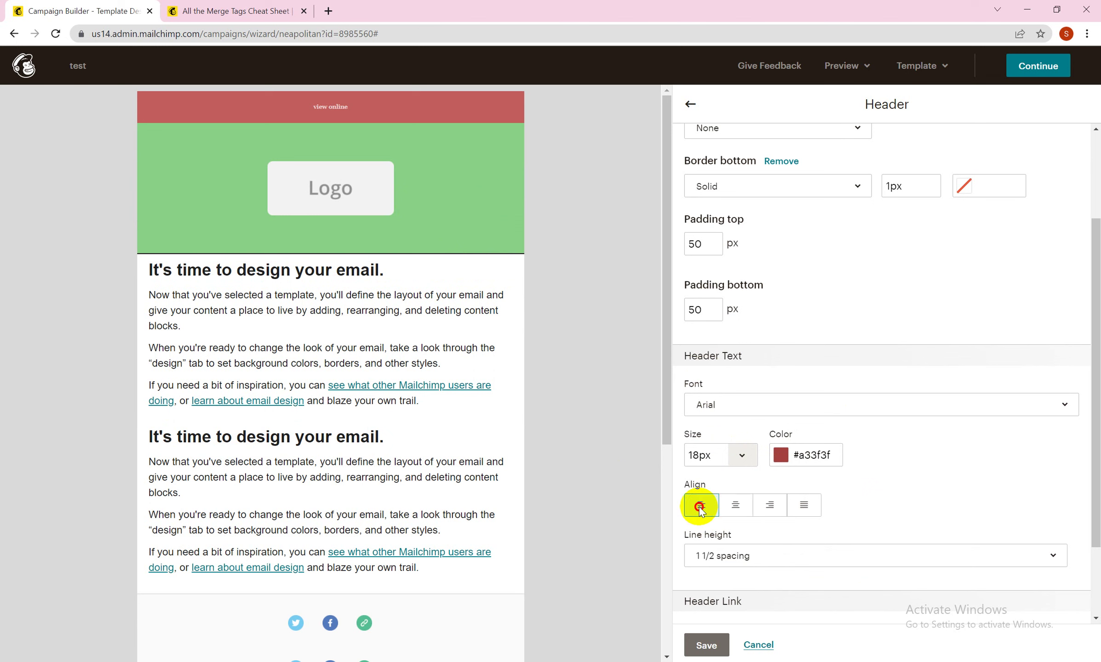
Try right alignment for the header text and settle on center alignment
{"action": "left_click", "coordinate": [735, 506]}
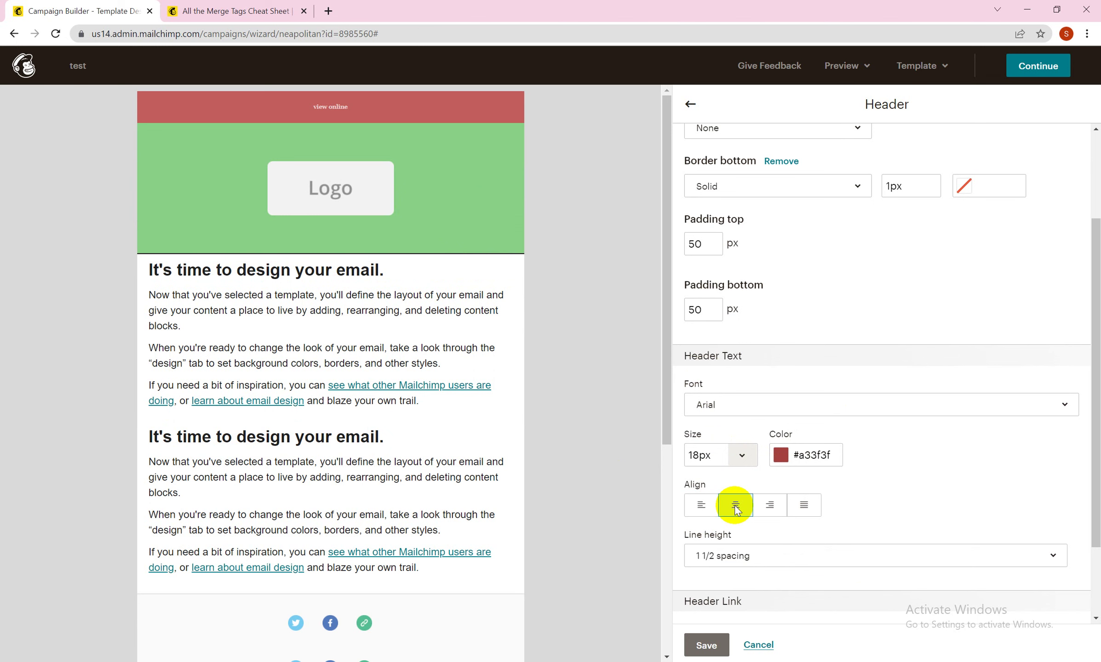
{"action": "left_click", "coordinate": [763, 508]}
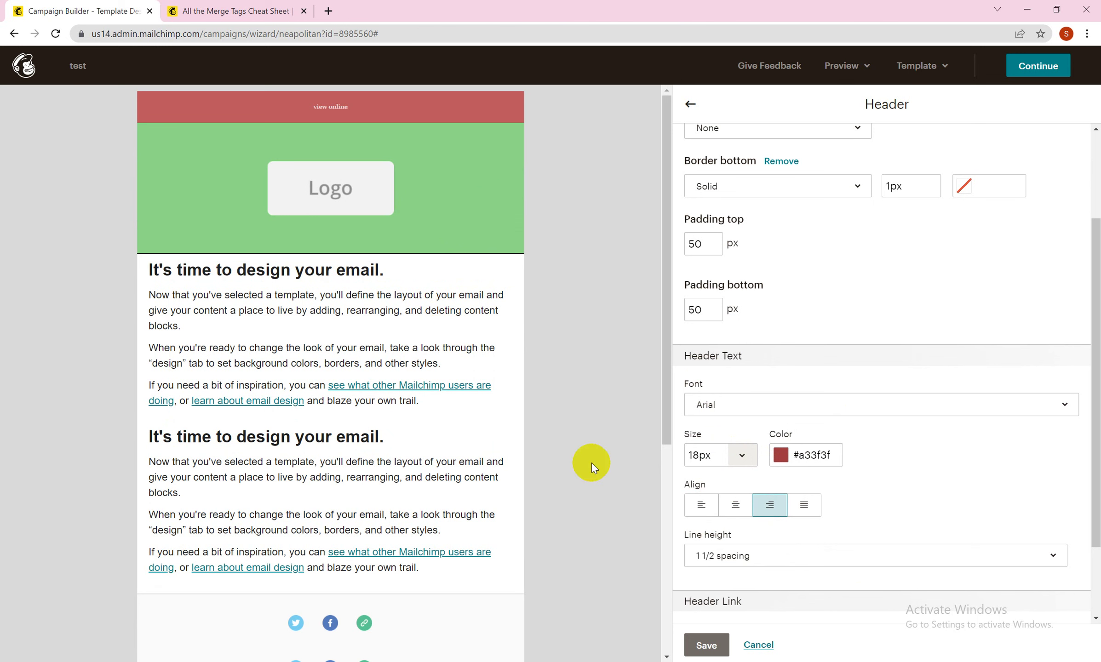
{"action": "left_click_drag", "start_coordinate": [1097, 367], "coordinate": [1090, 442]}
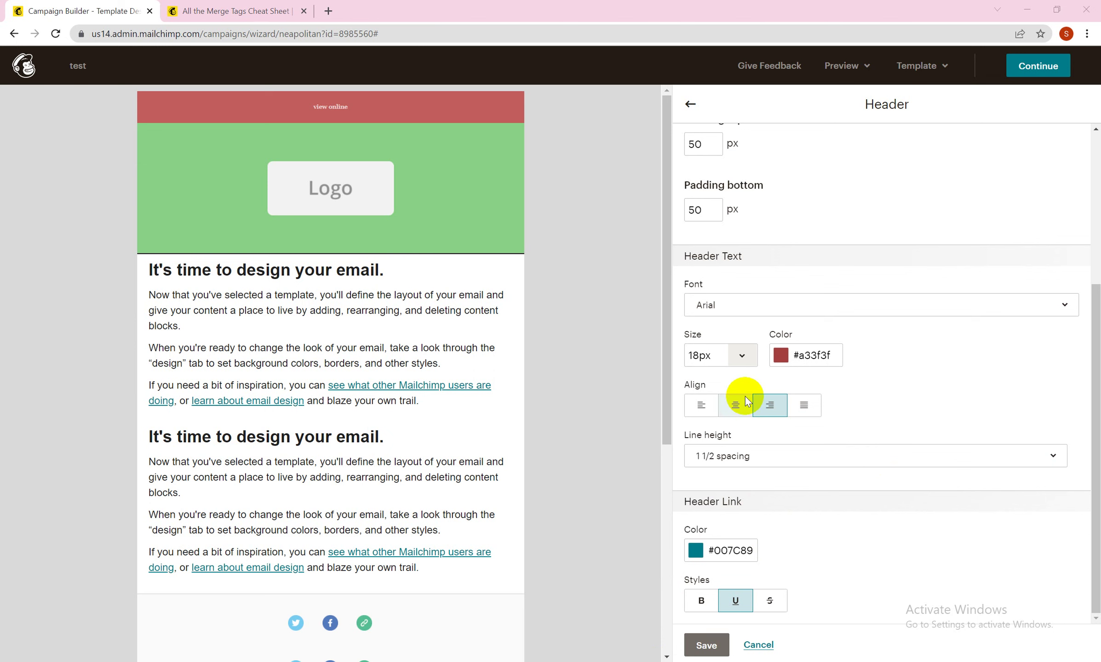
{"action": "left_click", "coordinate": [734, 409]}
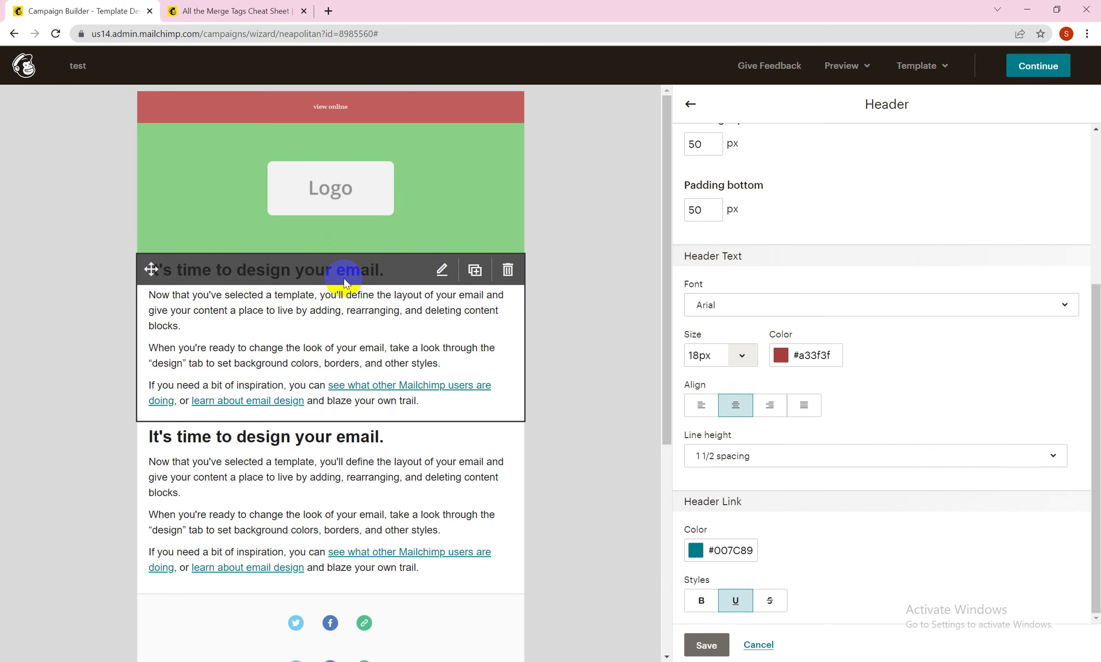
Try the Normal and Slight line heights for the header text and return to 1 1/2 spacing
{"action": "left_click", "coordinate": [765, 457]}
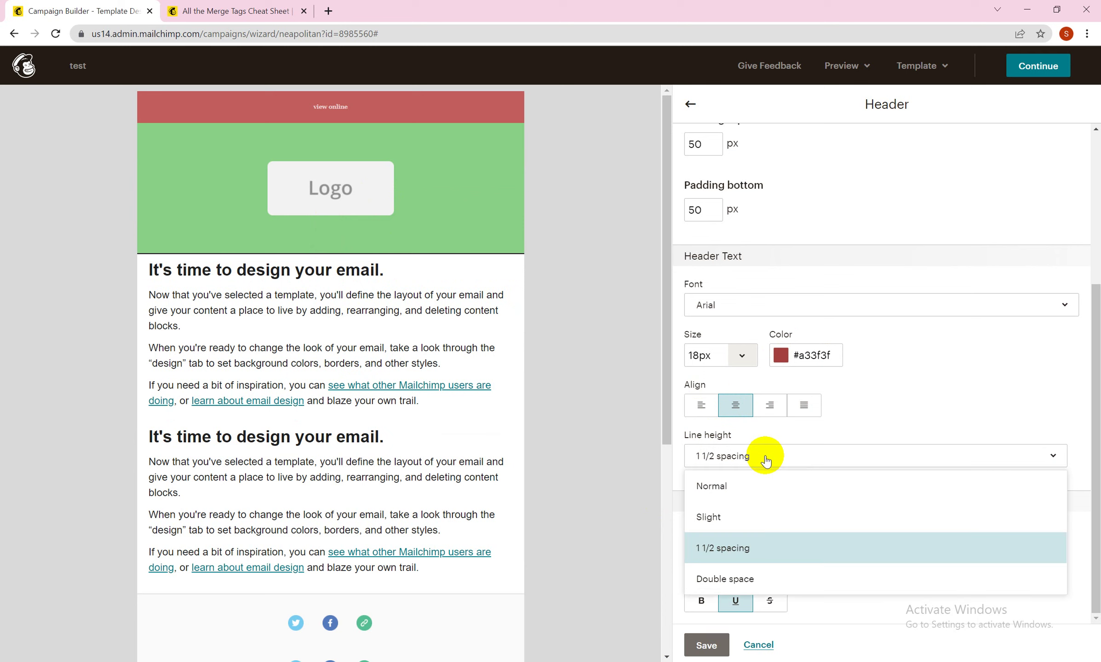
{"action": "left_click", "coordinate": [737, 488]}
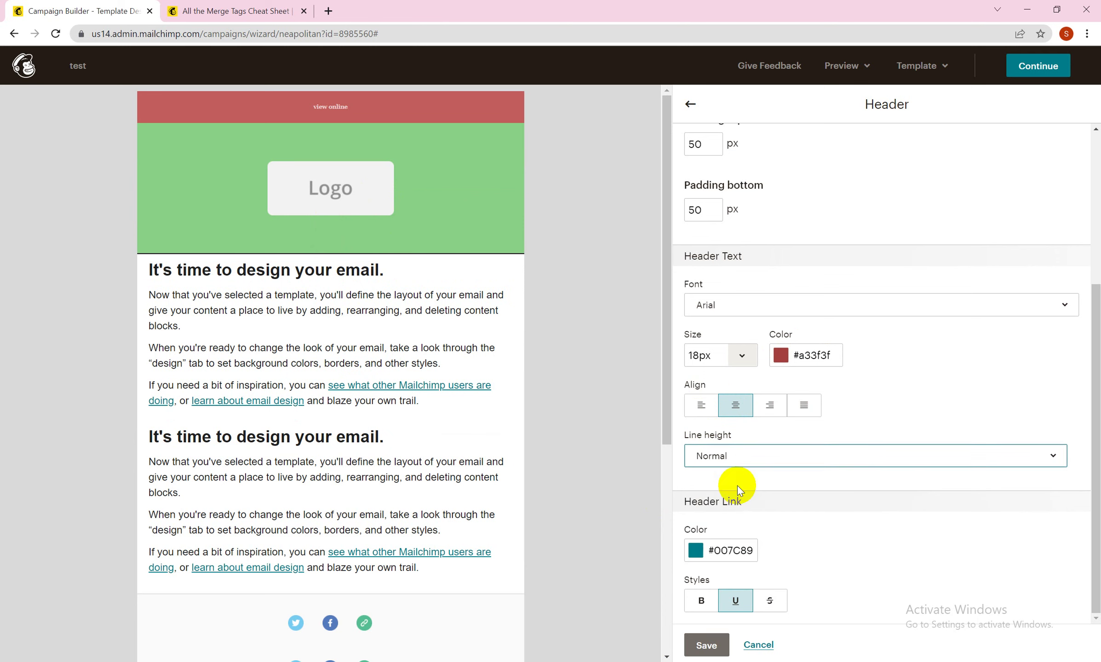
{"action": "left_click", "coordinate": [739, 456]}
{"action": "left_click", "coordinate": [735, 518]}
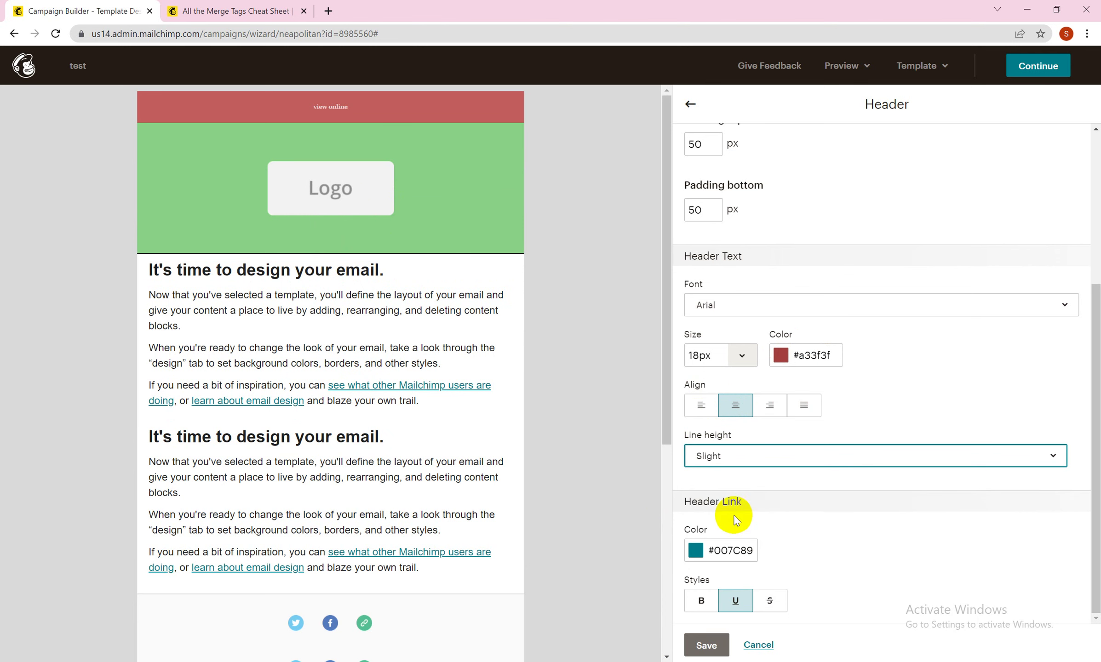
{"action": "left_click", "coordinate": [736, 455]}
{"action": "left_click", "coordinate": [737, 546]}
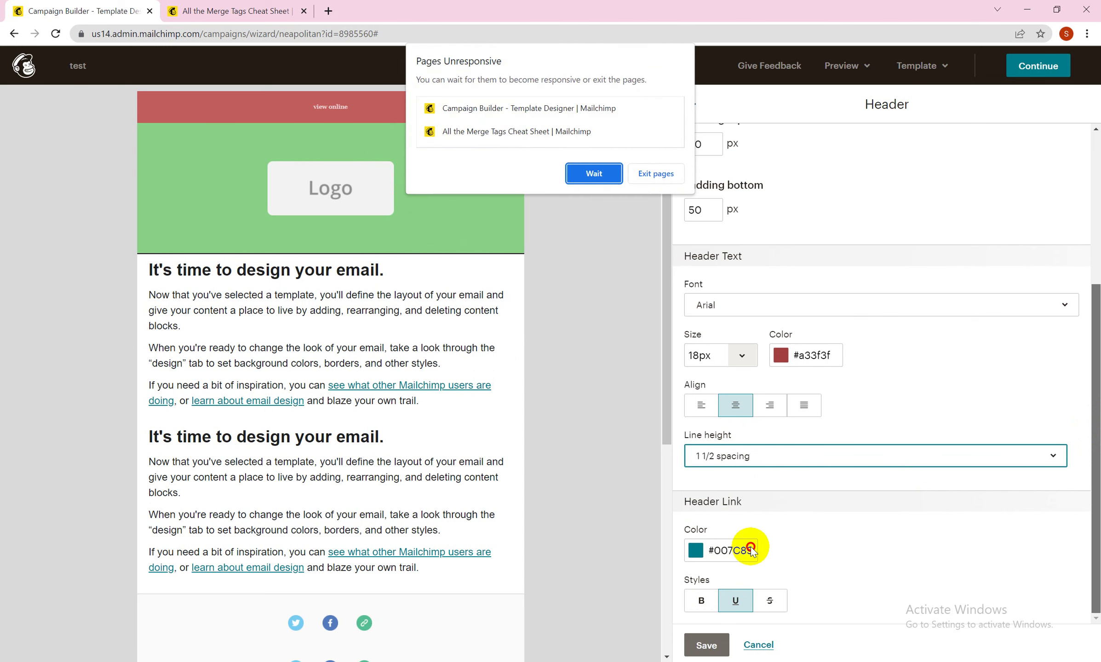
Keep waiting for the unresponsive pages and apply bold style to the header link
{"action": "left_click", "coordinate": [594, 173]}
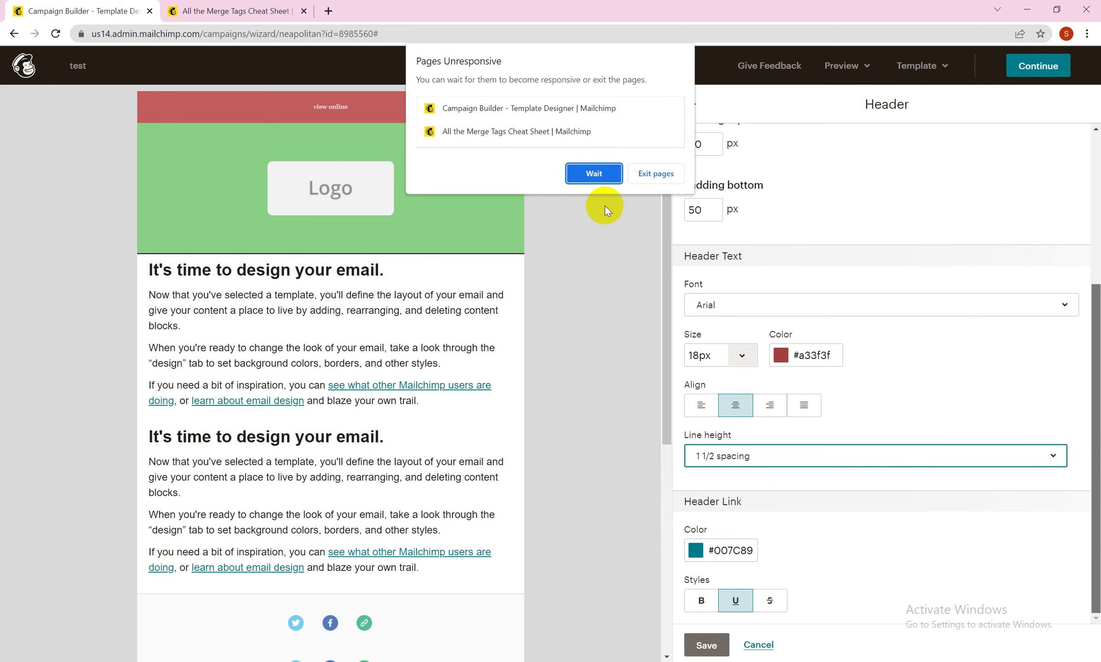
{"action": "left_click", "coordinate": [582, 173]}
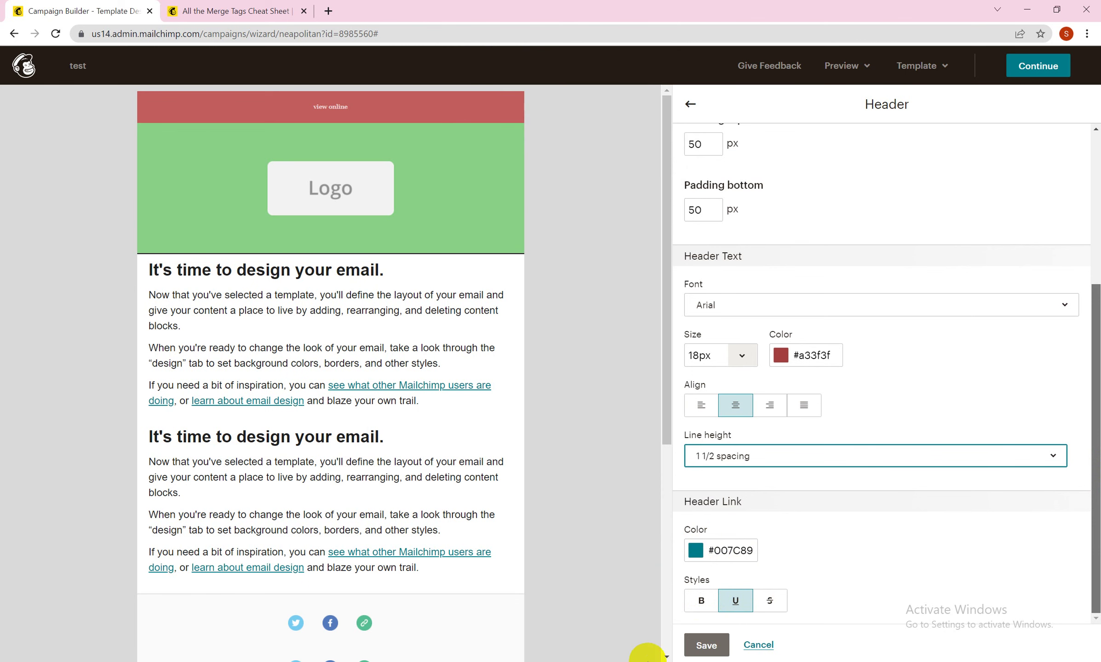
{"action": "left_click", "coordinate": [700, 599]}
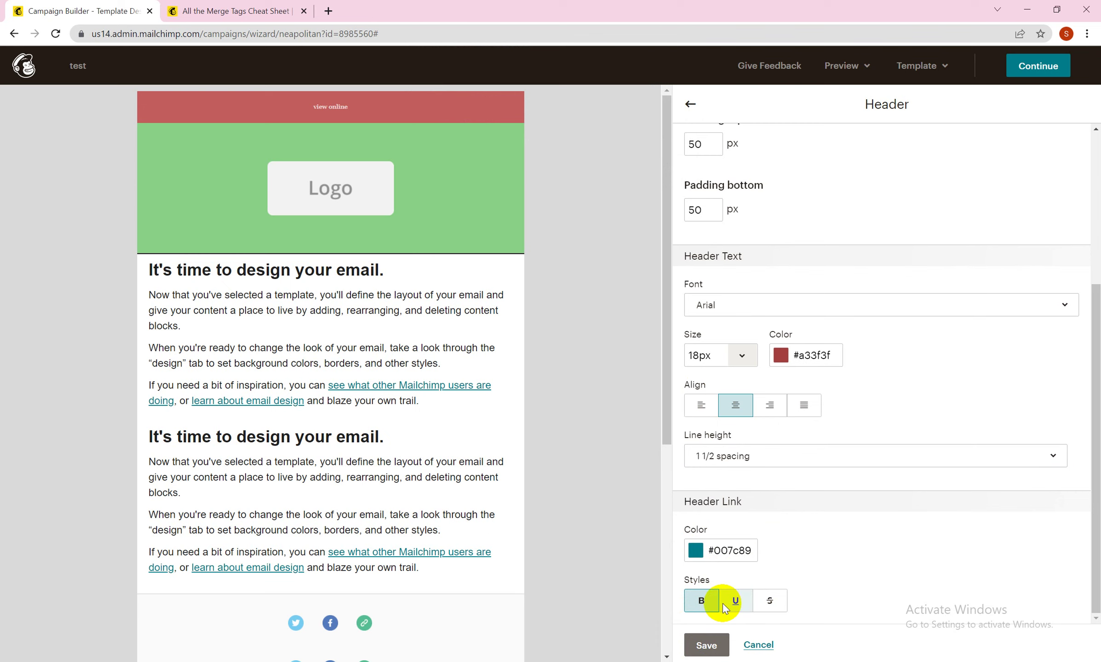
Leave the header link bold without underline and save the header style changes
{"action": "left_click", "coordinate": [735, 603]}
{"action": "left_click", "coordinate": [706, 645]}
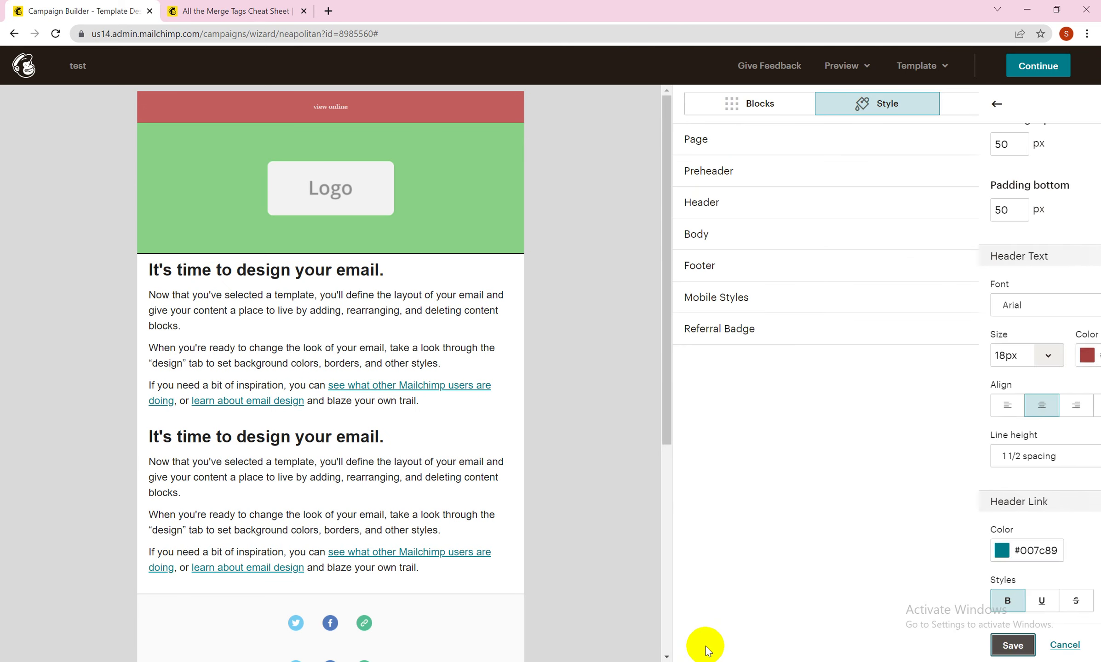
Open the Body styles and set the body background colour to blue #4caad8
{"action": "left_click", "coordinate": [725, 233]}
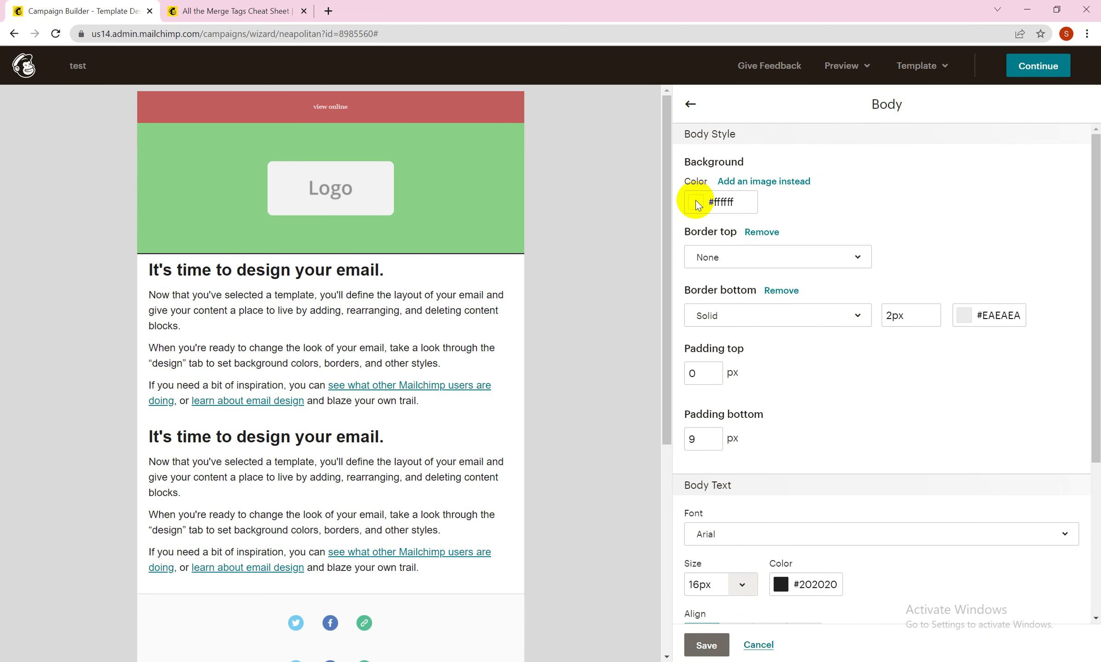
{"action": "left_click", "coordinate": [694, 202]}
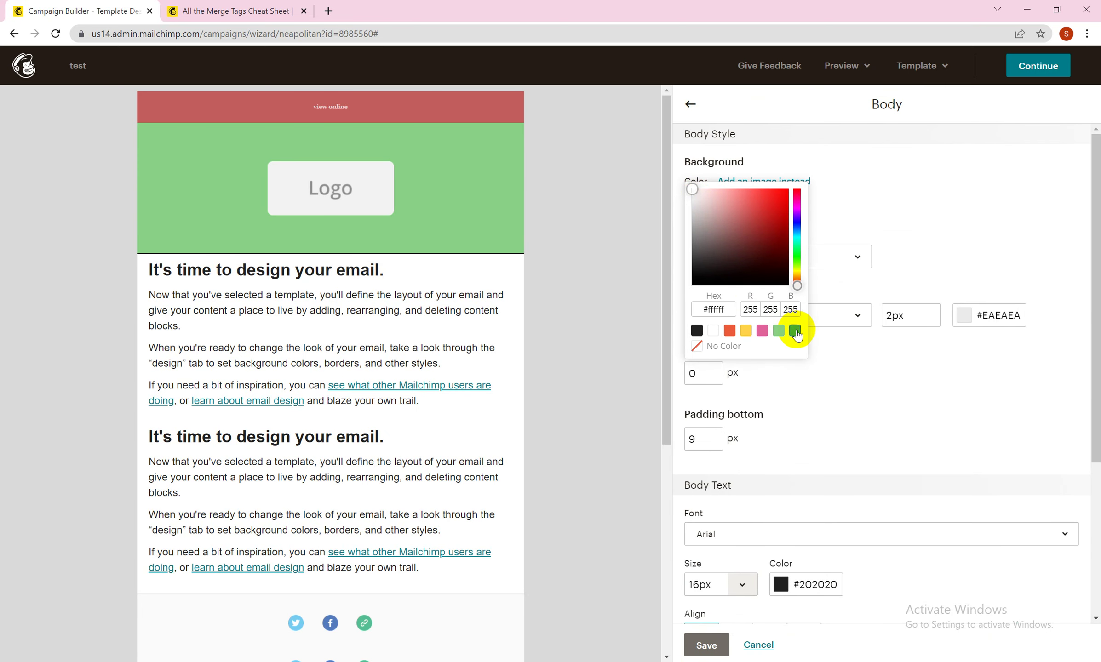
{"action": "left_click", "coordinate": [795, 331]}
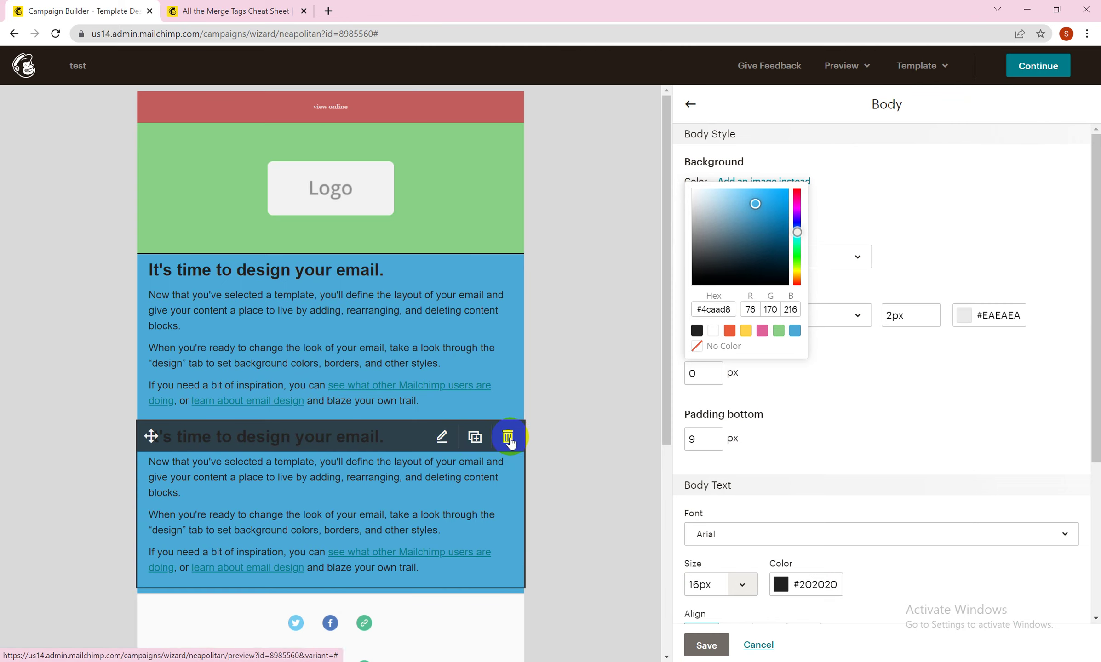
Delete the second "It's time to design your email." text block from the template and confirm the deletion
{"action": "left_click", "coordinate": [508, 438]}
{"action": "left_click", "coordinate": [399, 410]}
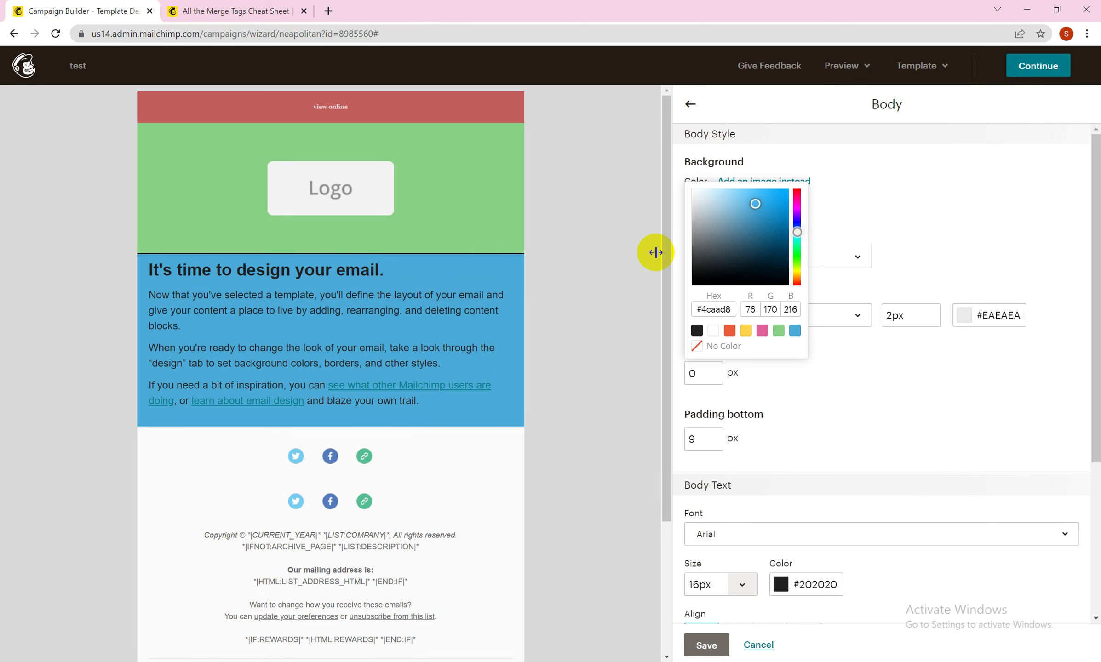
{"action": "left_click", "coordinate": [921, 226]}
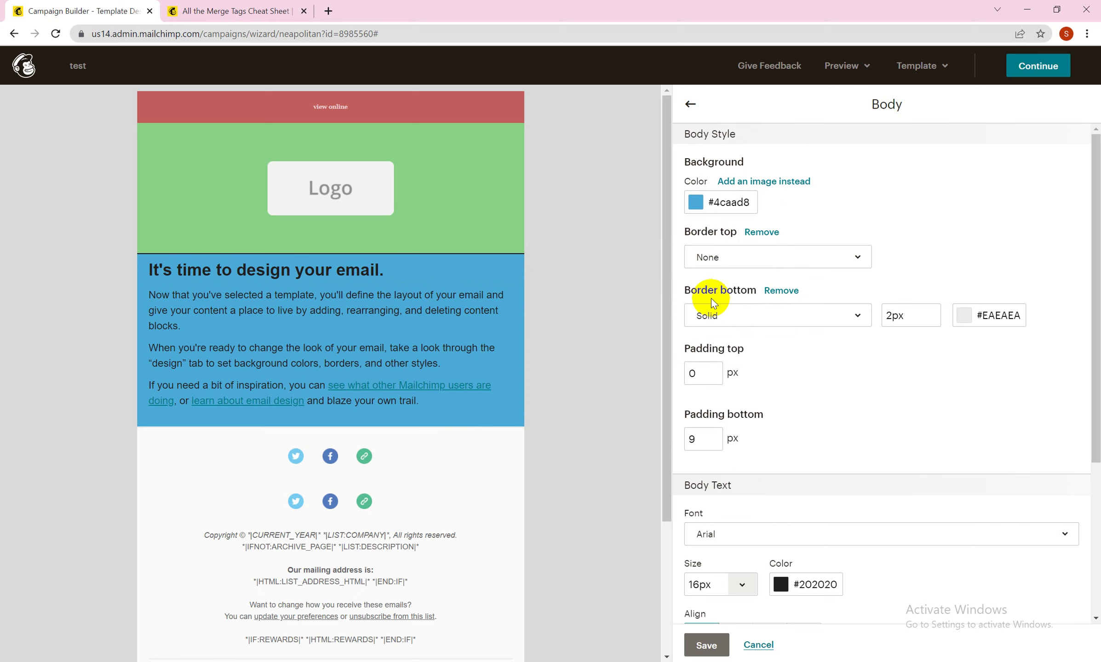
Try Solid and Dotted for the body's top border and settle on the Dashed style
{"action": "left_click", "coordinate": [770, 254]}
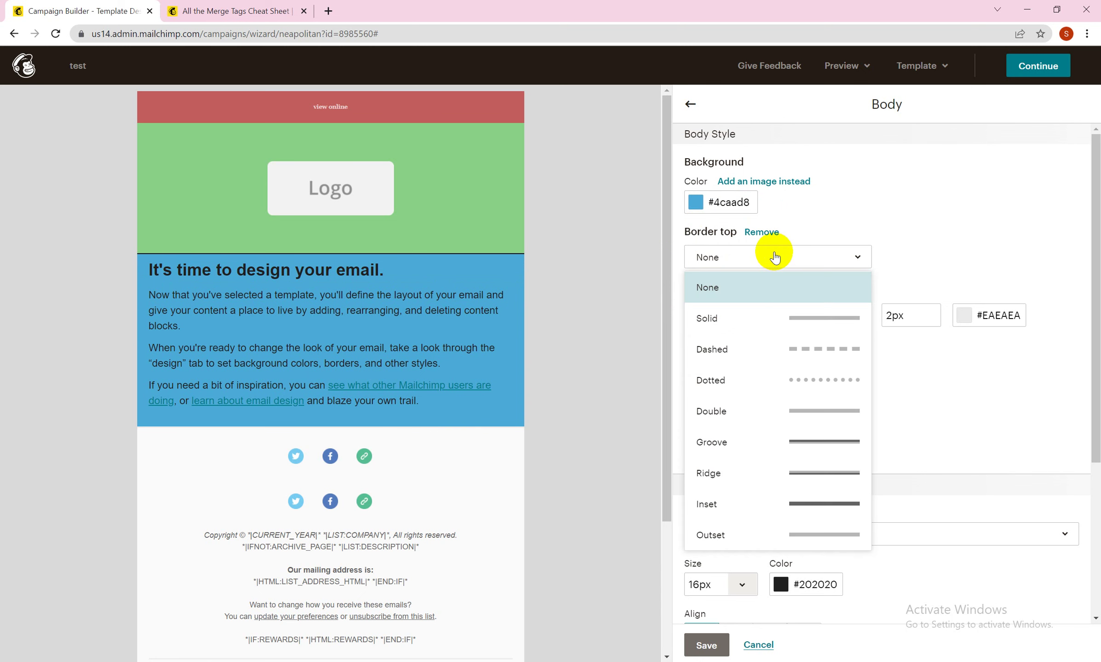
{"action": "left_click", "coordinate": [764, 324]}
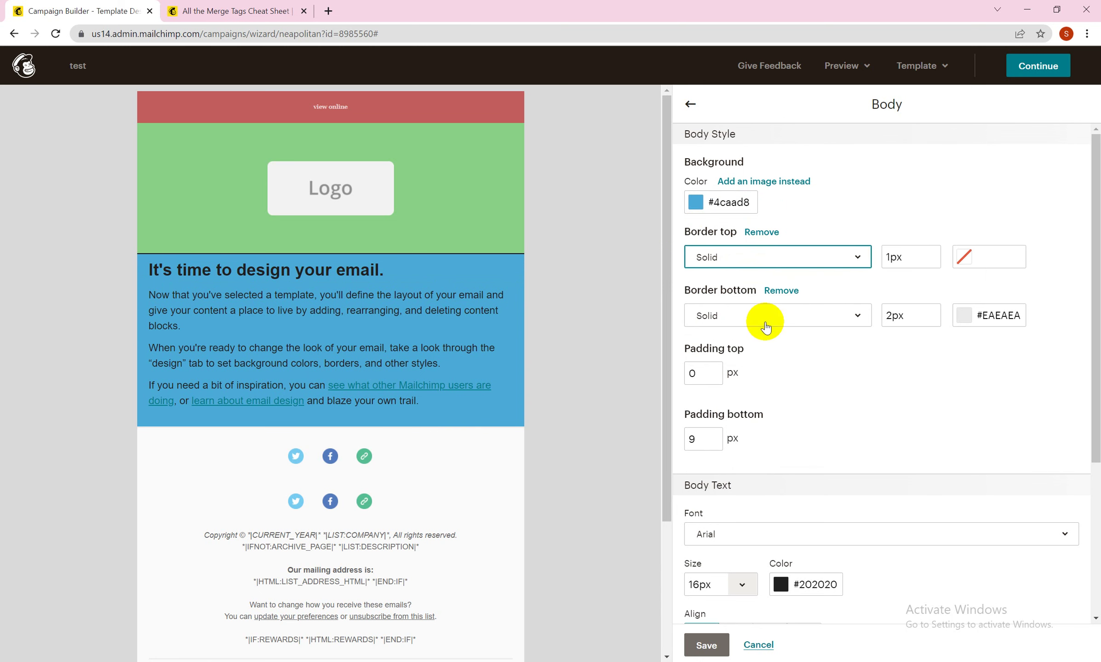
{"action": "left_click", "coordinate": [844, 263]}
{"action": "left_click", "coordinate": [814, 384]}
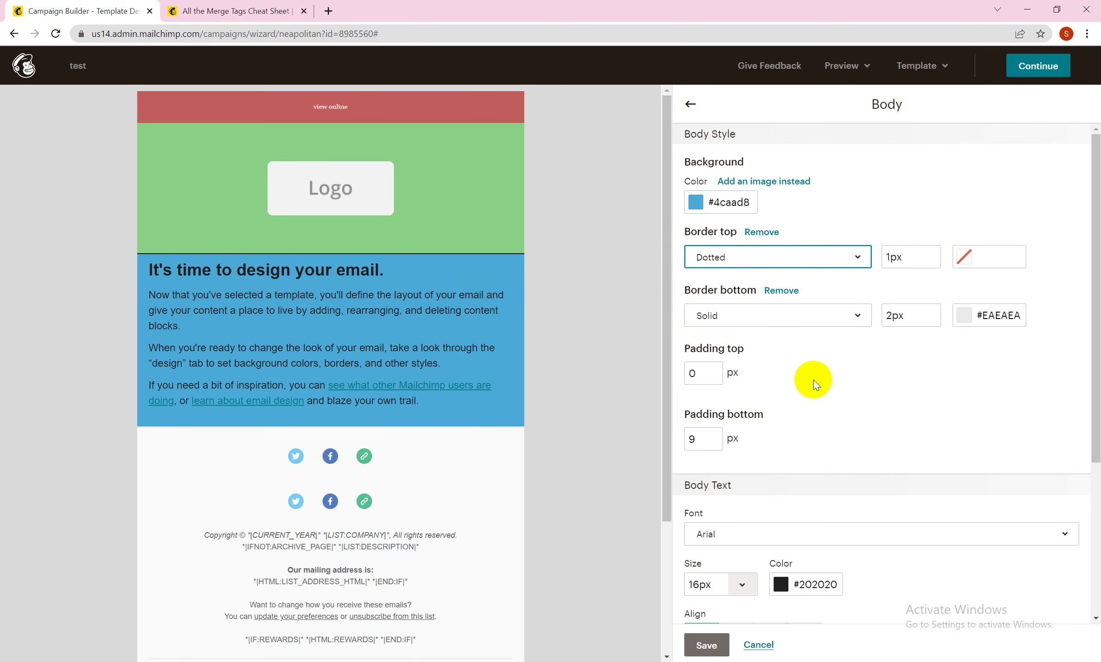
{"action": "left_click", "coordinate": [810, 252]}
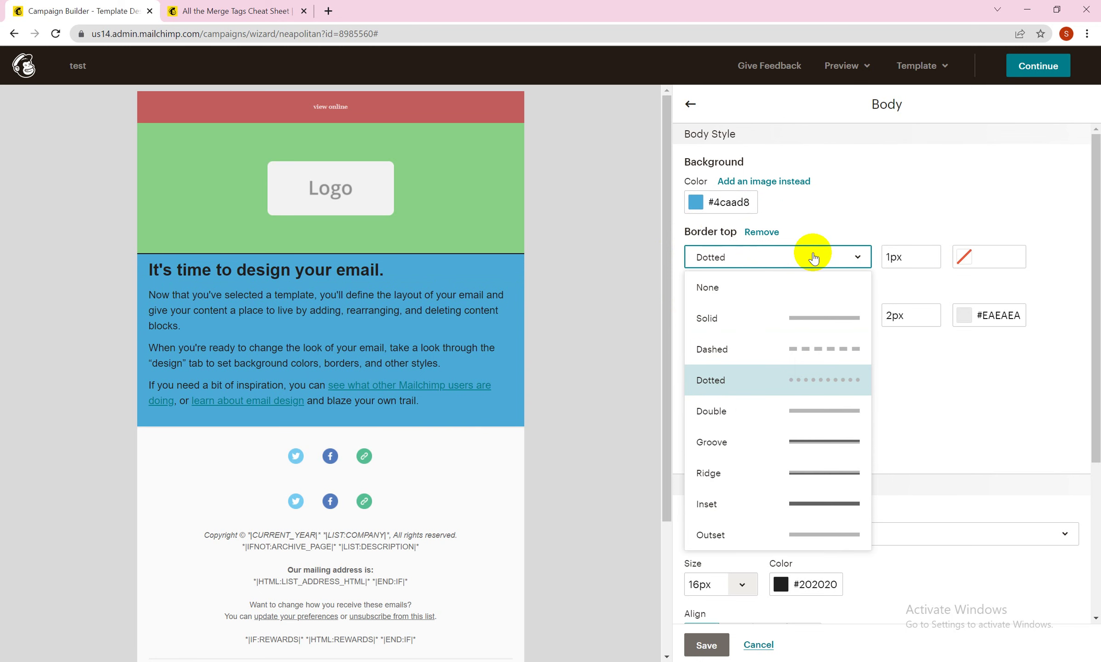
{"action": "left_click", "coordinate": [810, 353]}
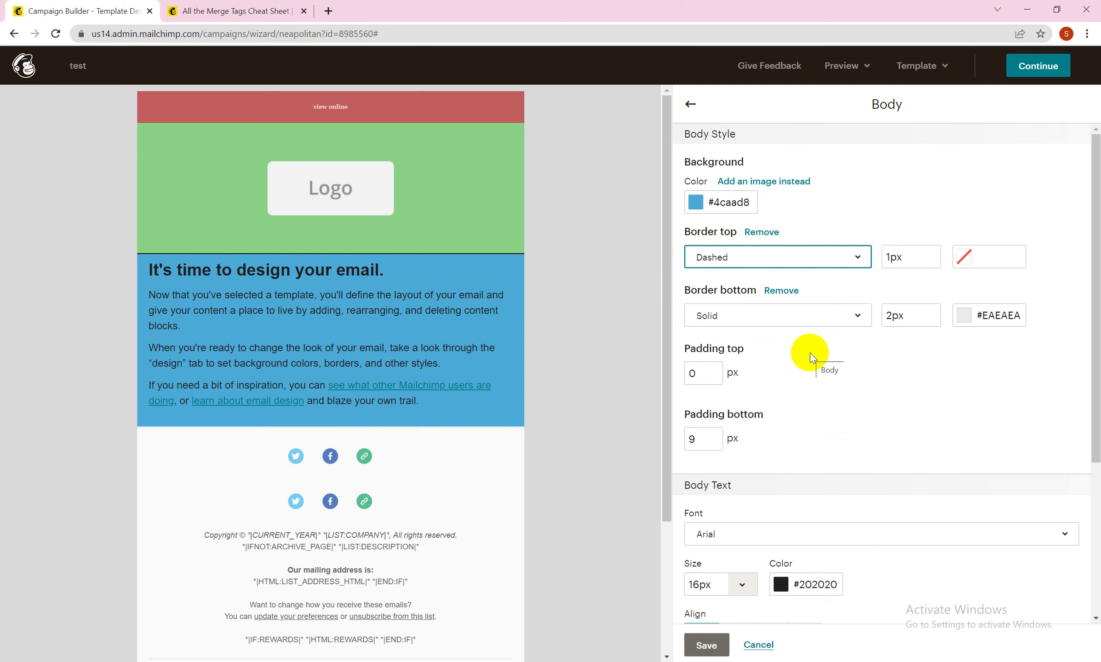
Set the dashed top border of the body to pink #e0629a with a 9px thickness
{"action": "left_click", "coordinate": [962, 258]}
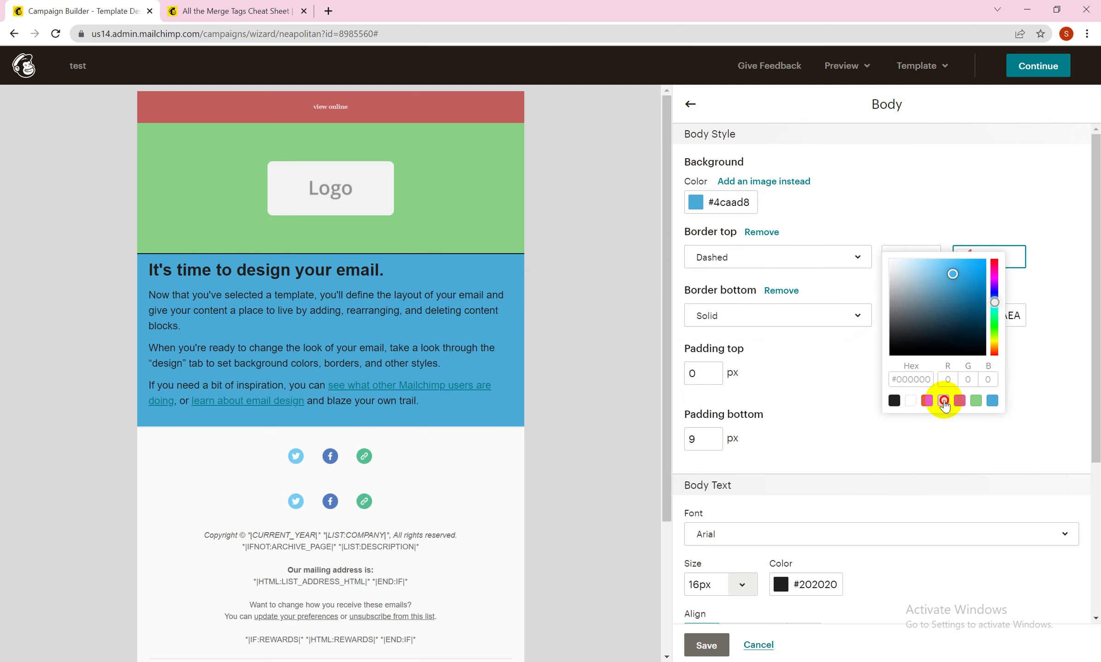
{"action": "left_click", "coordinate": [943, 401]}
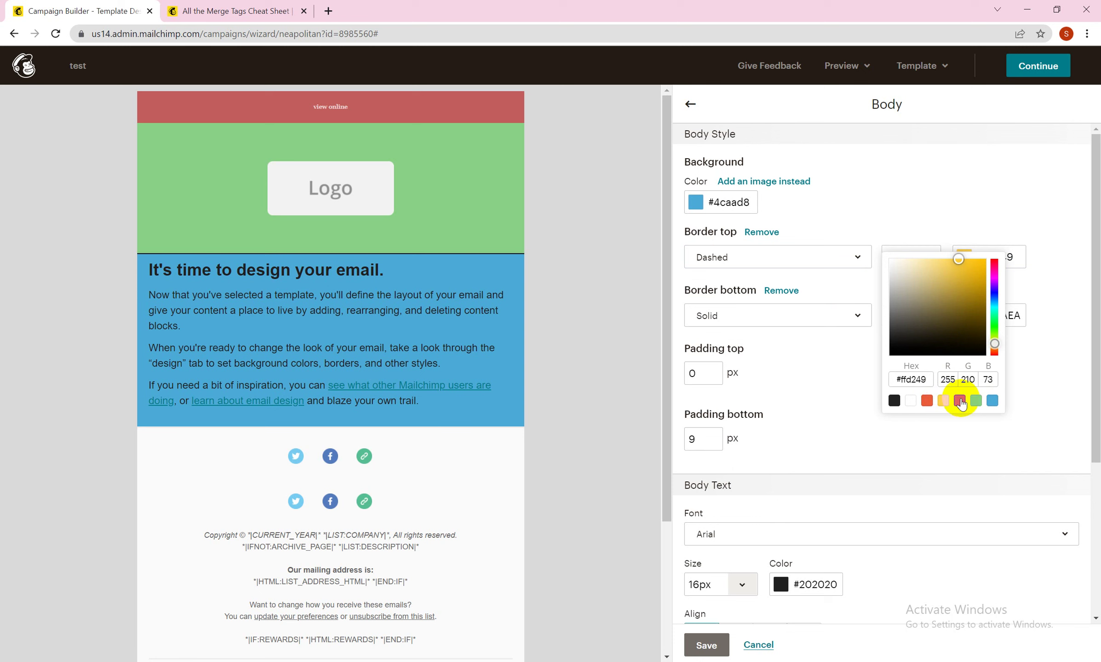
{"action": "left_click", "coordinate": [959, 401]}
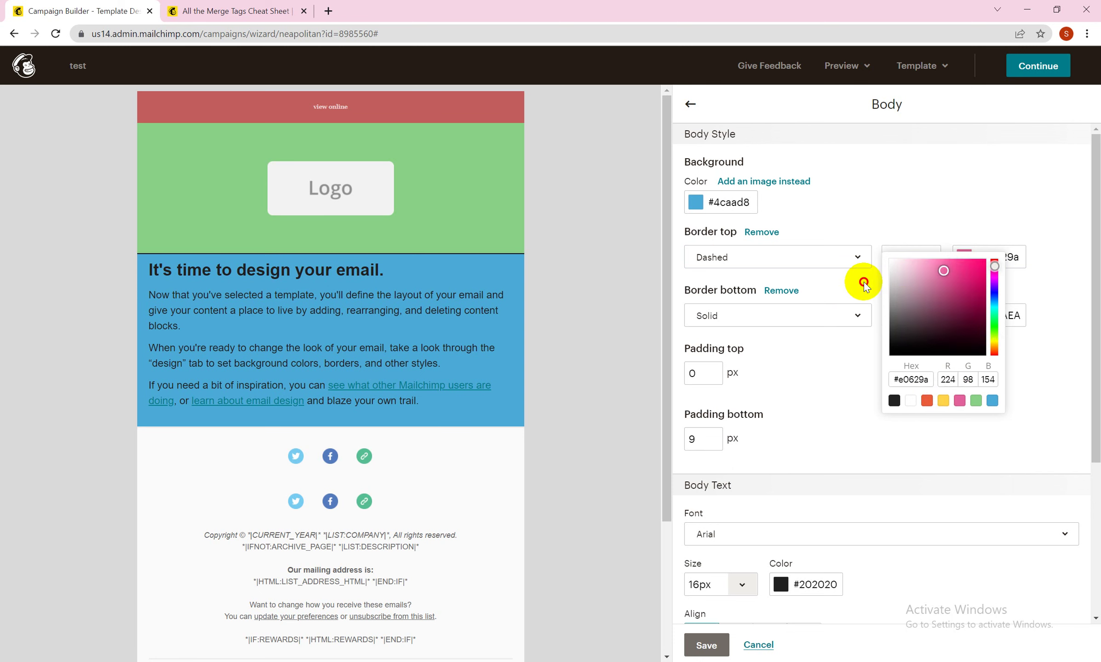
{"action": "left_click", "coordinate": [890, 257]}
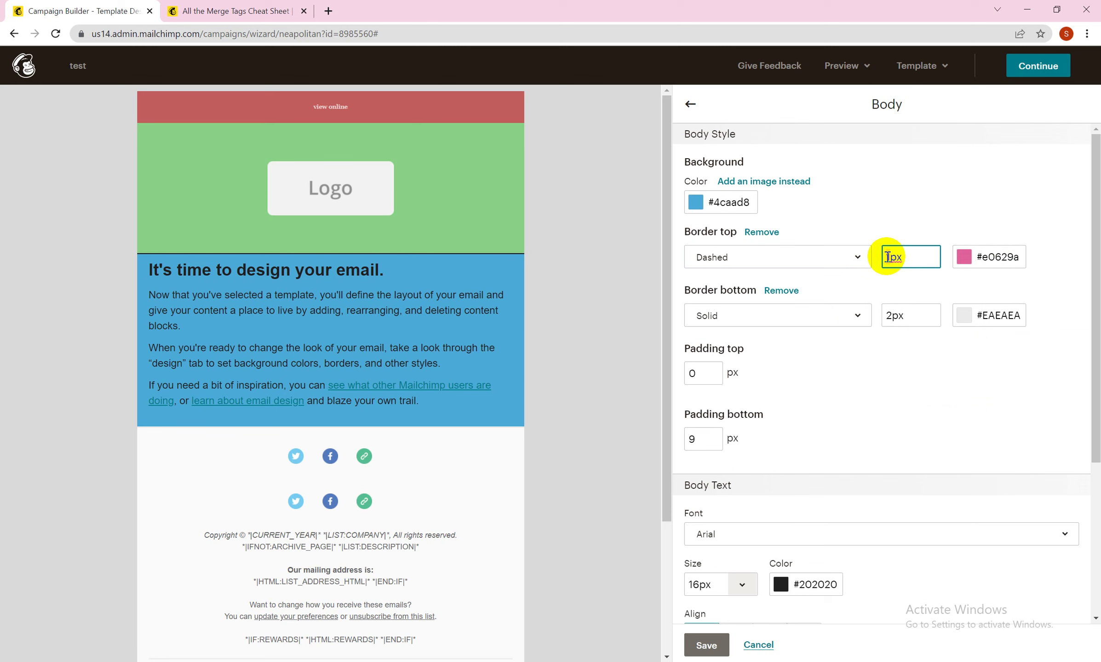
{"action": "left_click", "coordinate": [903, 360]}
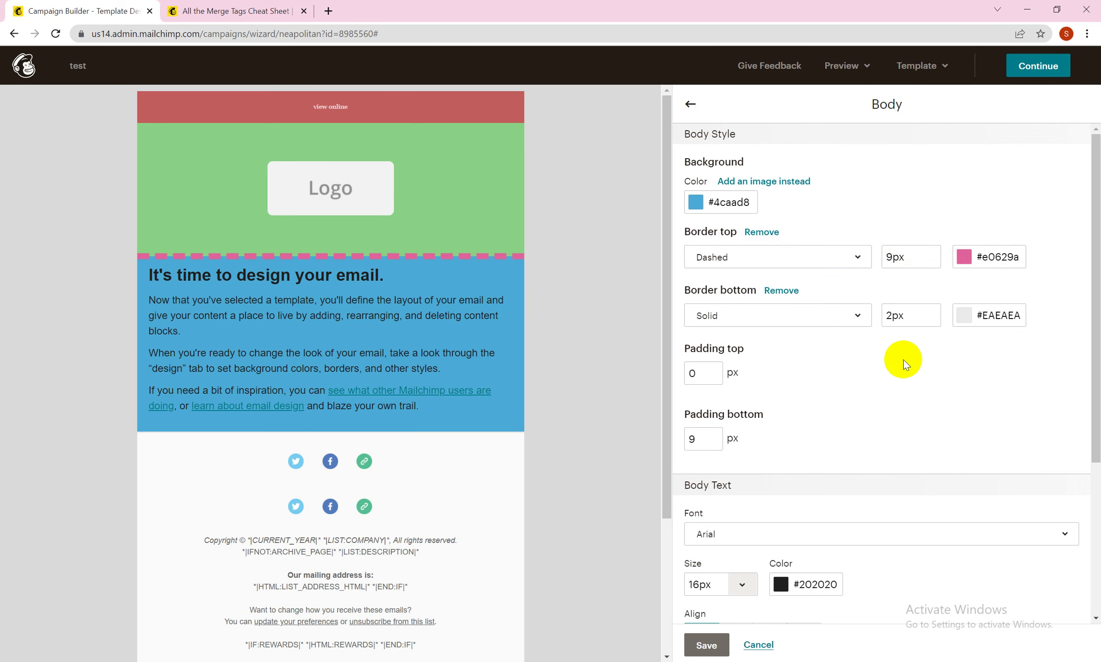
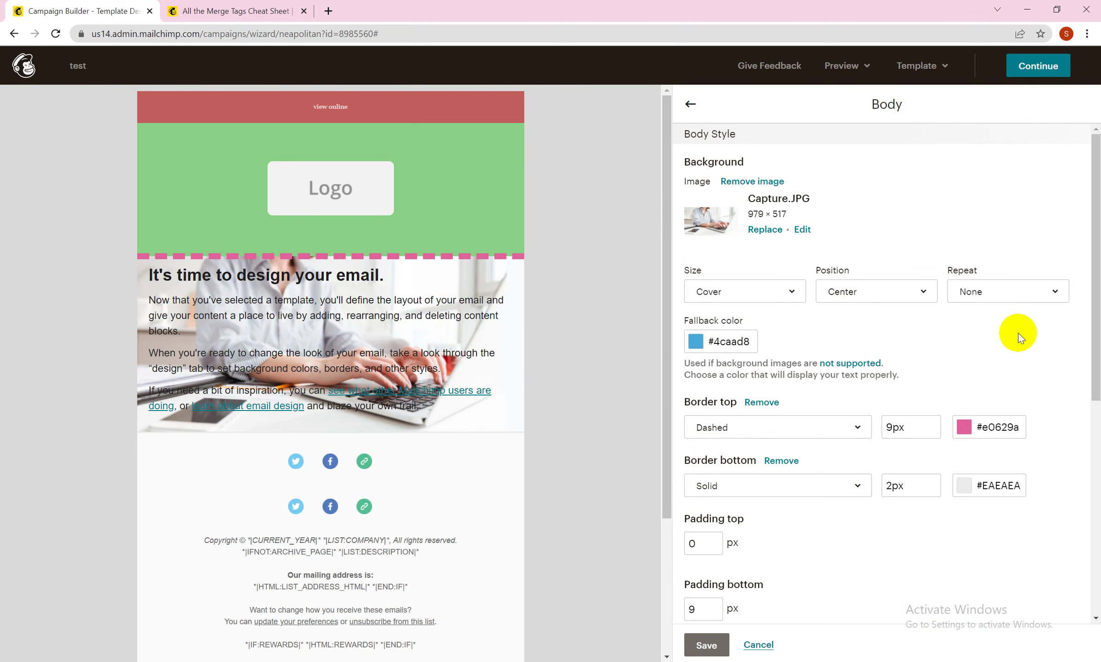
Remove the body's background image and set its padding to 30 px at the top and 29 px at the bottom
{"action": "left_click", "coordinate": [761, 184]}
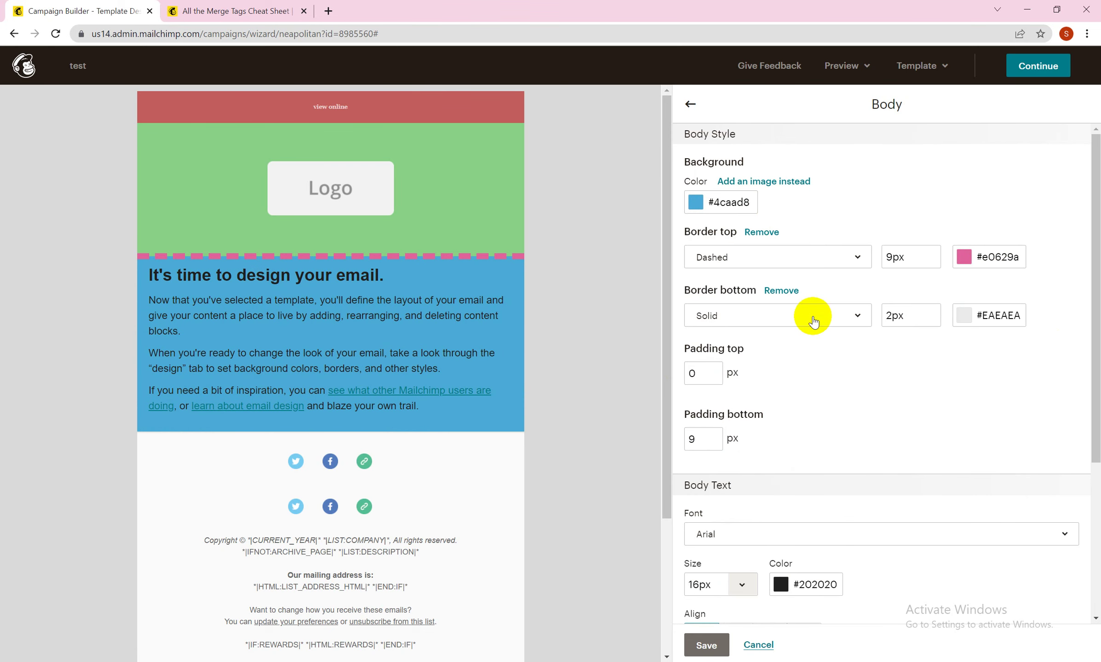
{"action": "left_click", "coordinate": [691, 374]}
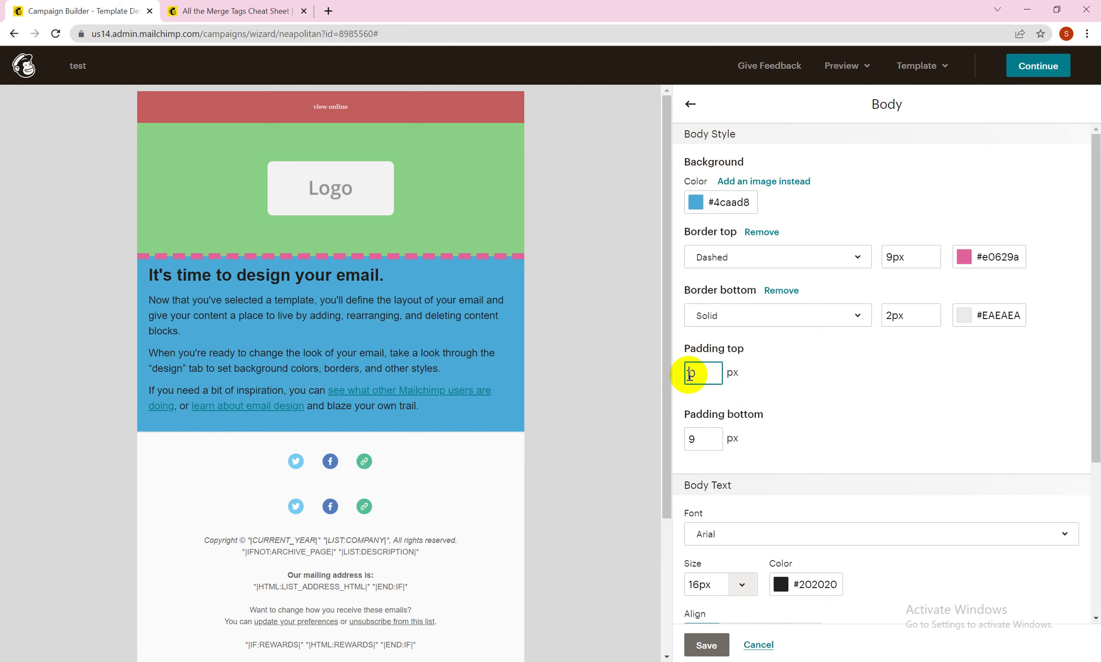
{"action": "key", "text": "BackSpace"}
{"action": "type", "text": "30"}
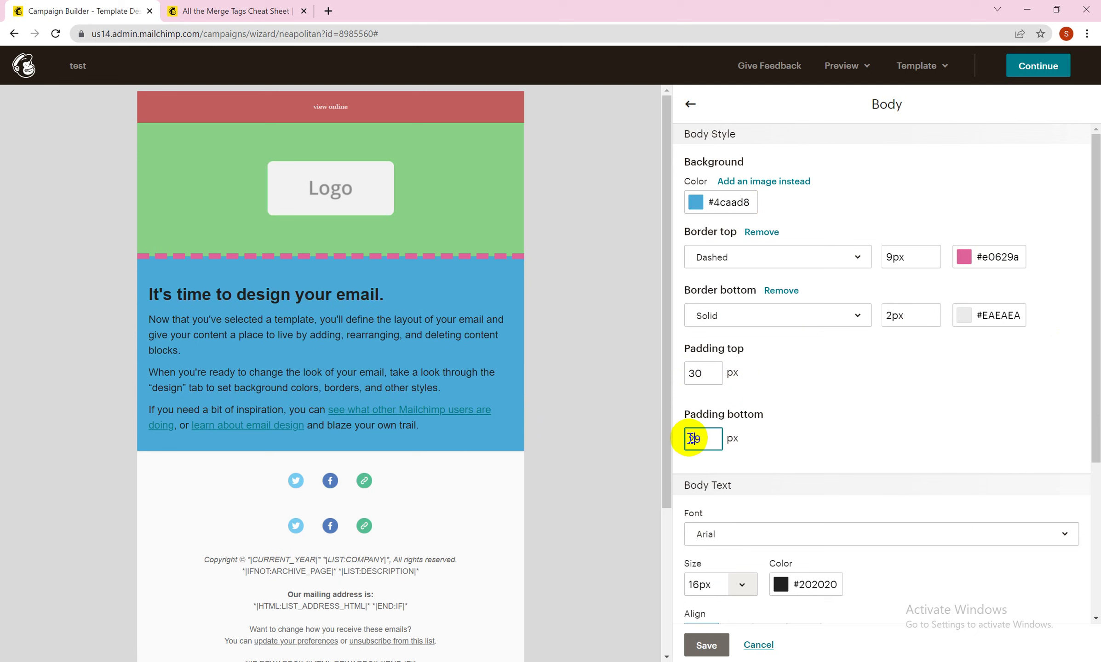
{"action": "type", "text": "29"}
{"action": "left_click", "coordinate": [811, 417]}
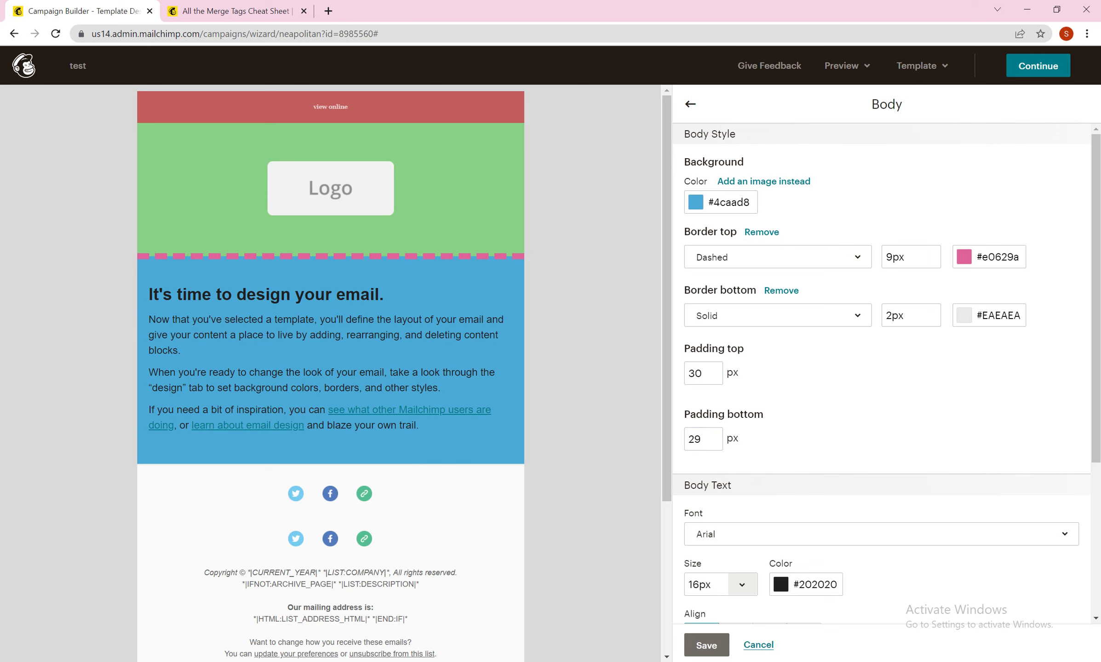
Try the Georgia font for the body text and return to Arial
{"action": "left_click", "coordinate": [958, 537]}
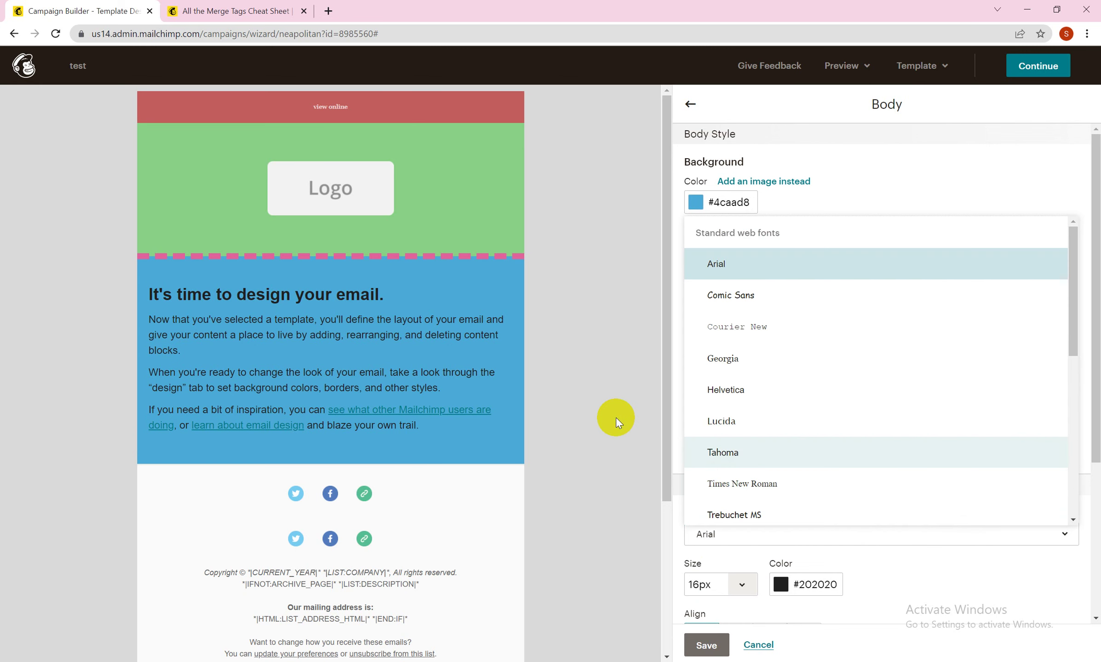
{"action": "left_click", "coordinate": [790, 358]}
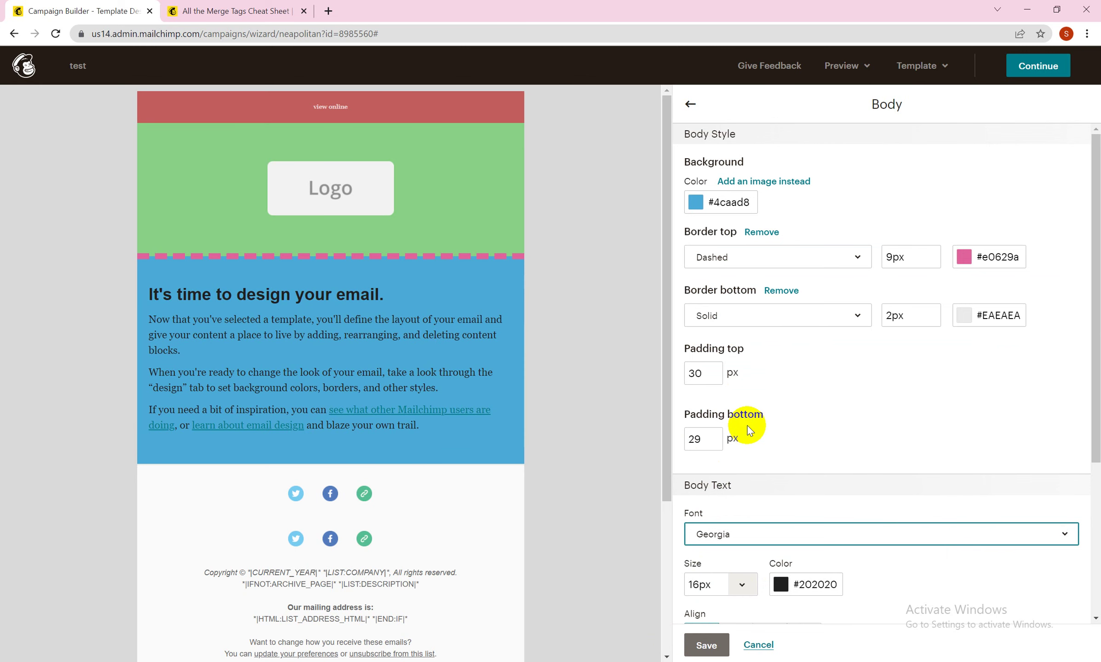
{"action": "left_click", "coordinate": [793, 526]}
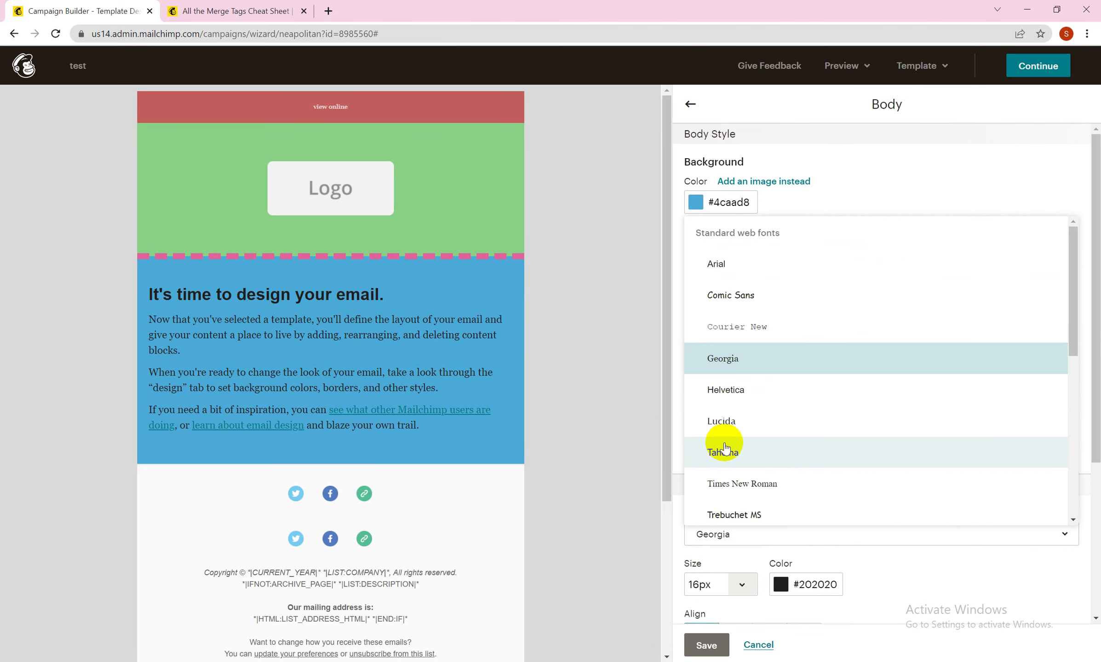
{"action": "left_click", "coordinate": [734, 263]}
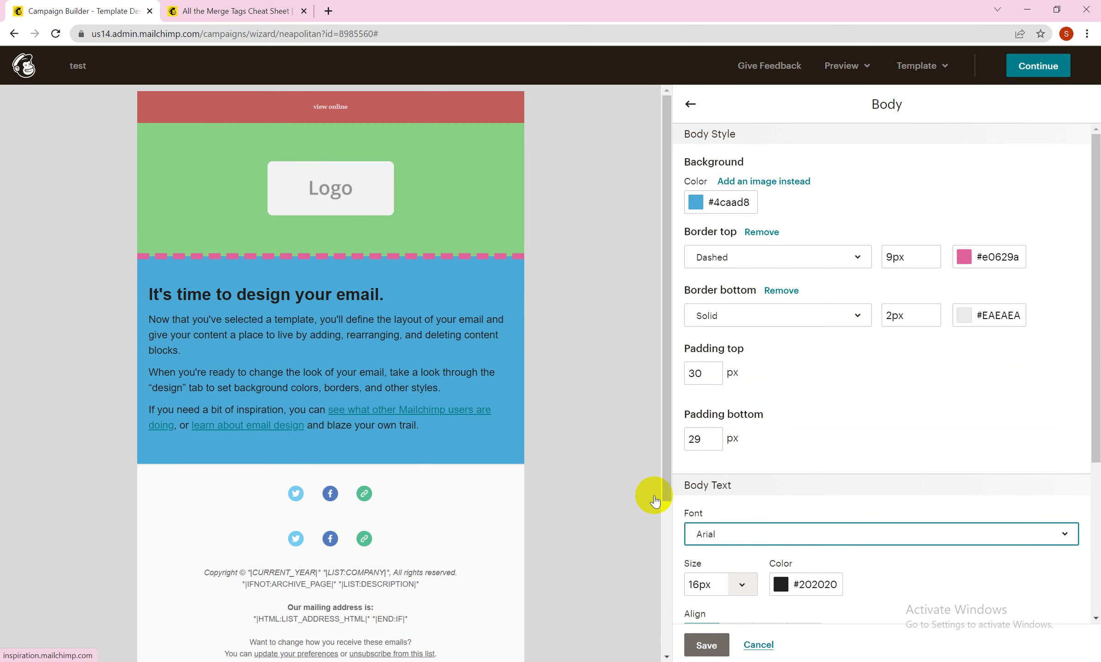
Set the body text size to 24px and, after trying center alignment, align the text to the right
{"action": "scroll", "coordinate": [739, 357], "scroll_direction": "down", "scroll_amount": 5}
{"action": "left_click", "coordinate": [741, 355]}
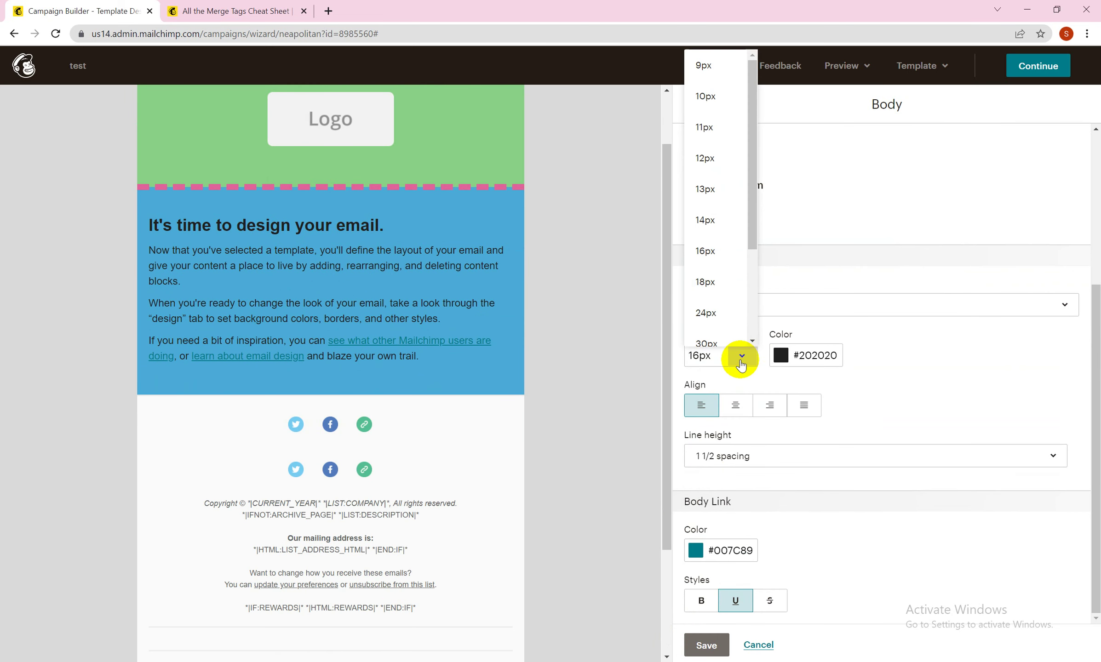
{"action": "left_click", "coordinate": [715, 314]}
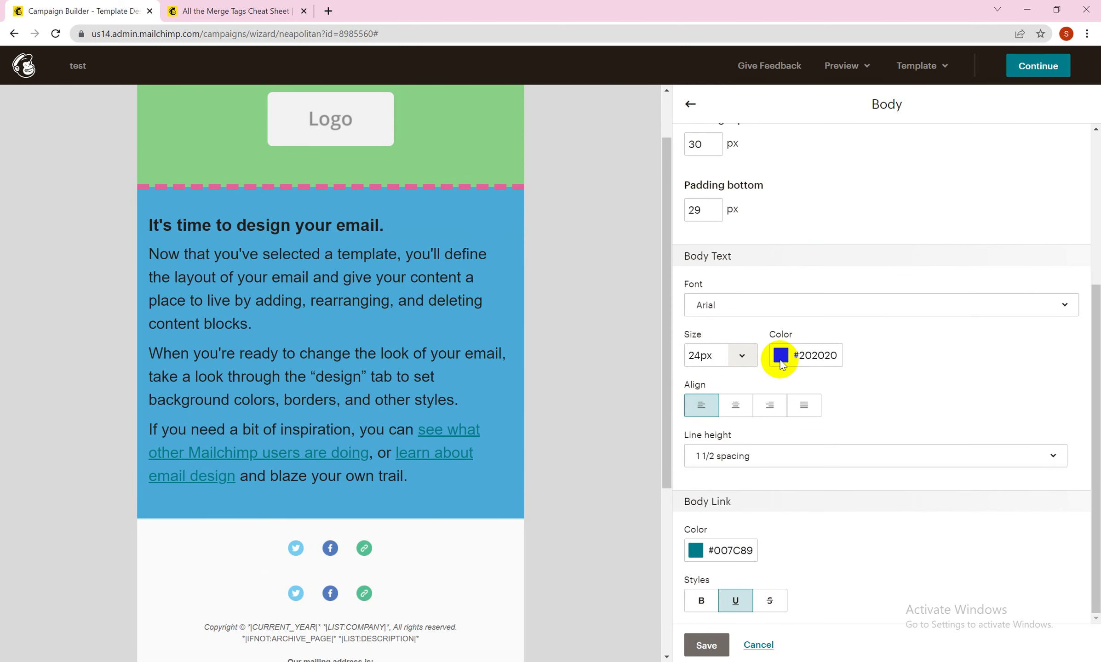
{"action": "left_click", "coordinate": [734, 405]}
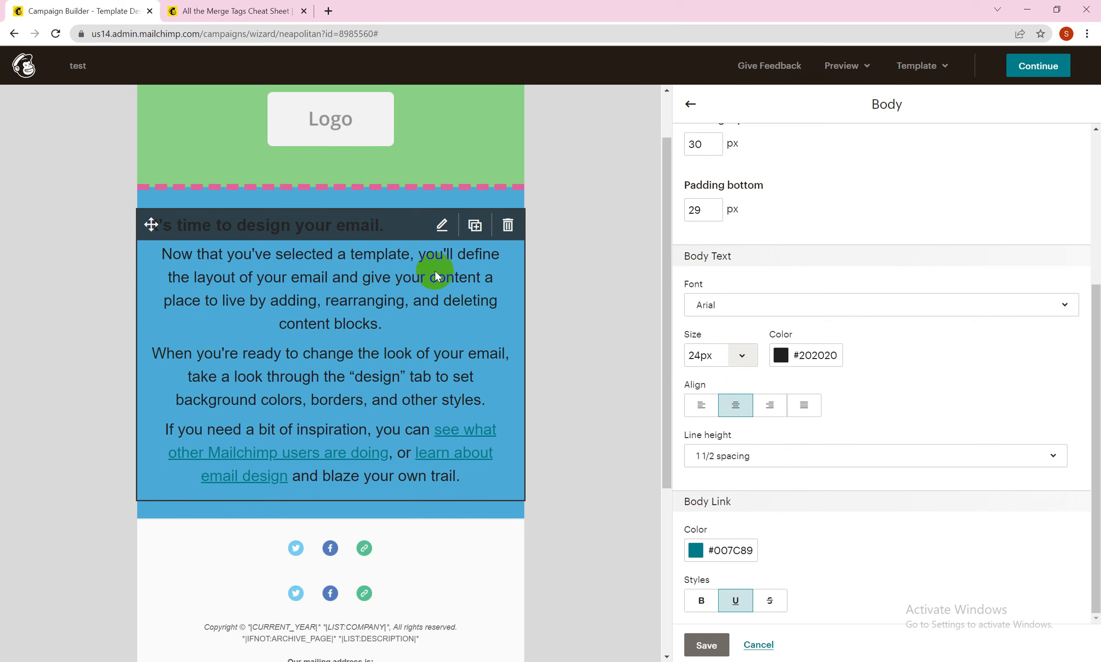
{"action": "left_click", "coordinate": [771, 403]}
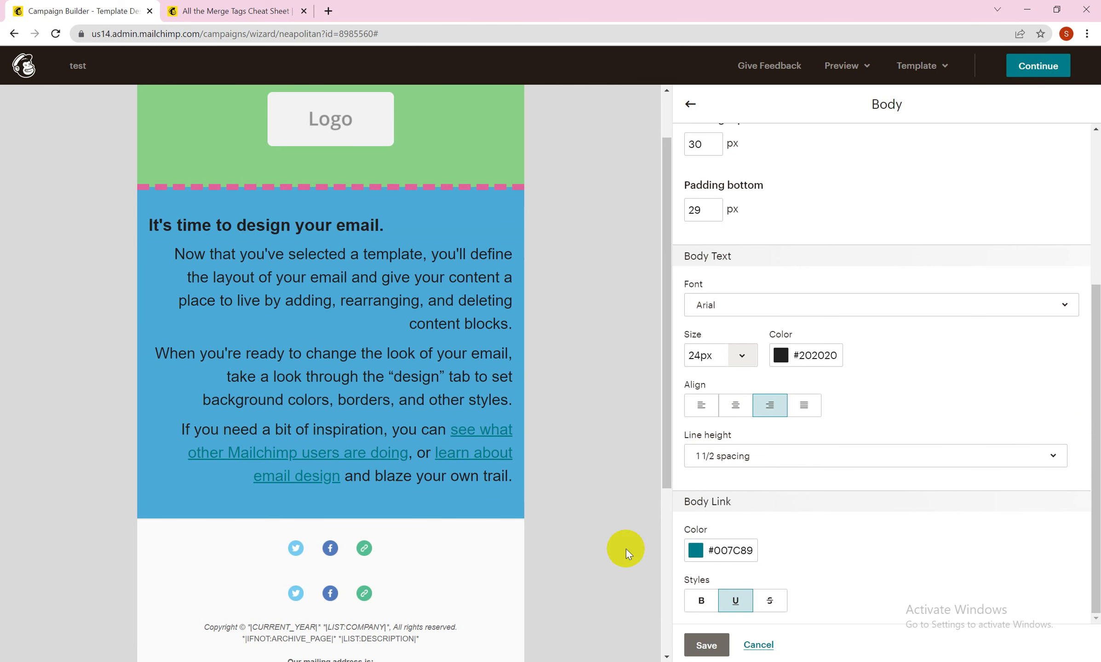
Set the body link colour to orange-red #ea5b3a
{"action": "left_click", "coordinate": [695, 550]}
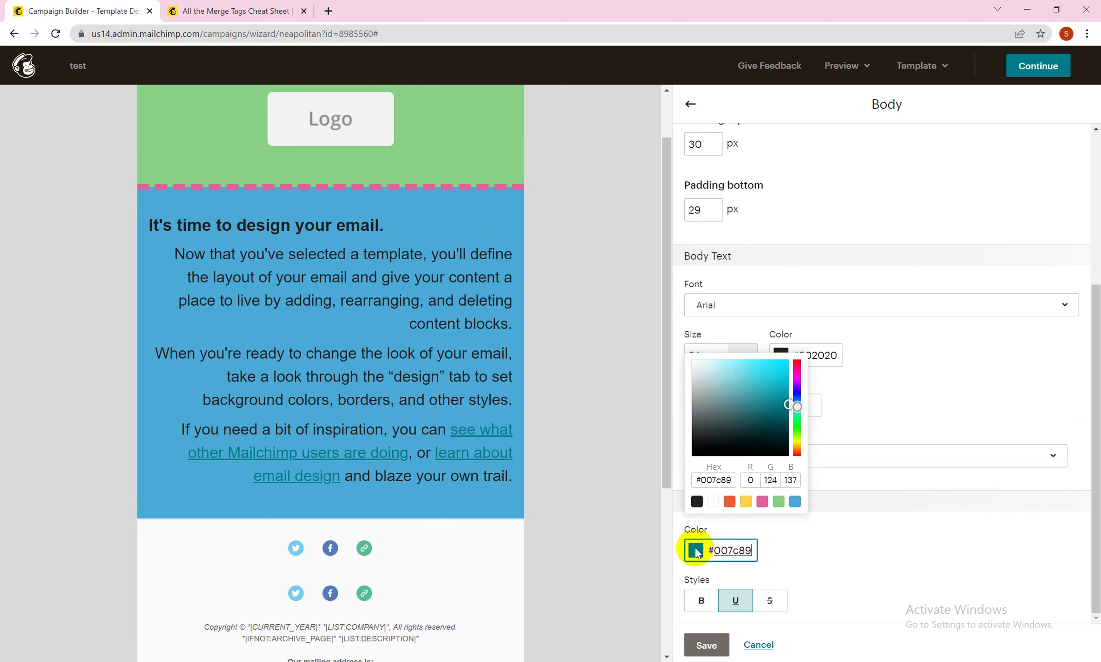
{"action": "left_click", "coordinate": [729, 502]}
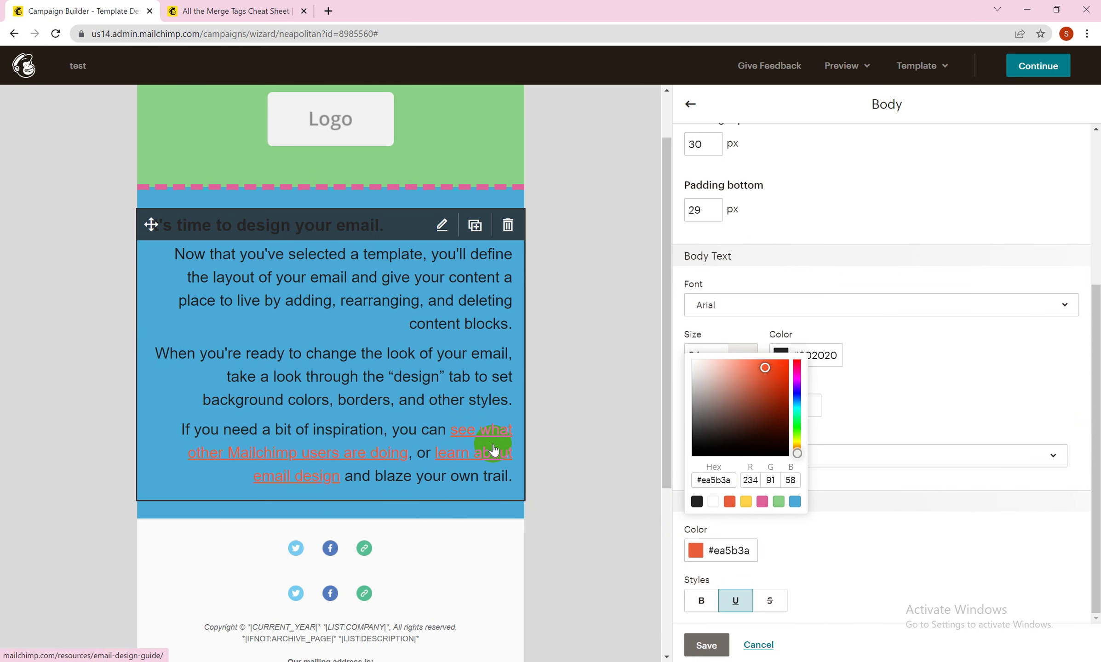
{"action": "left_click", "coordinate": [853, 542]}
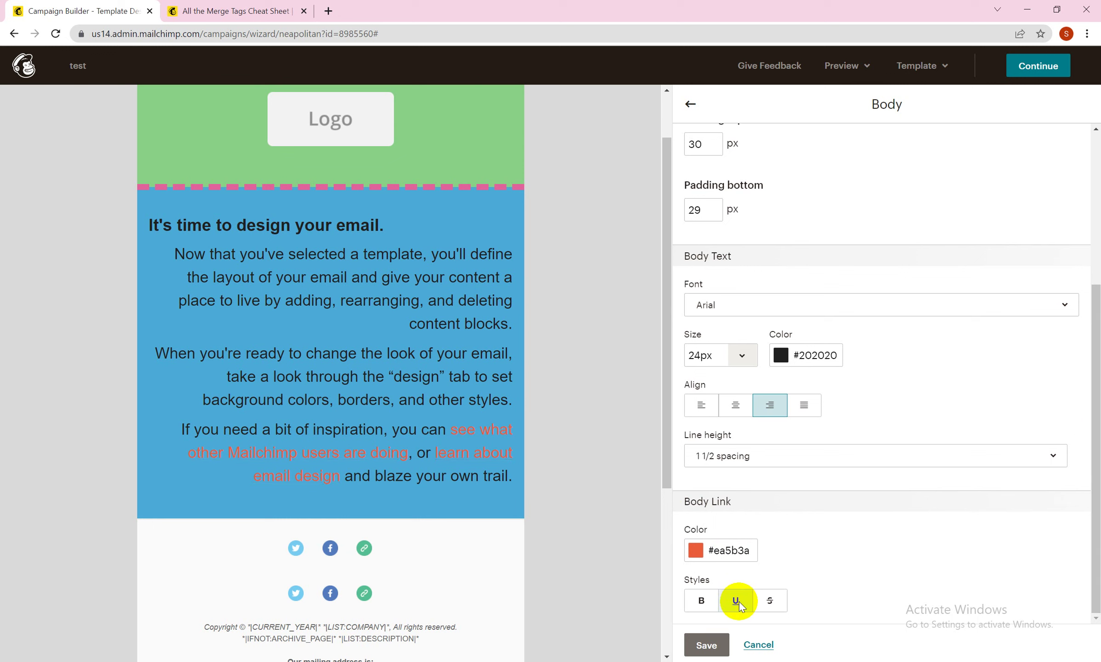
Try the body link without underline and with bold, and return to underline only
{"action": "left_click", "coordinate": [736, 601]}
{"action": "left_click", "coordinate": [699, 601]}
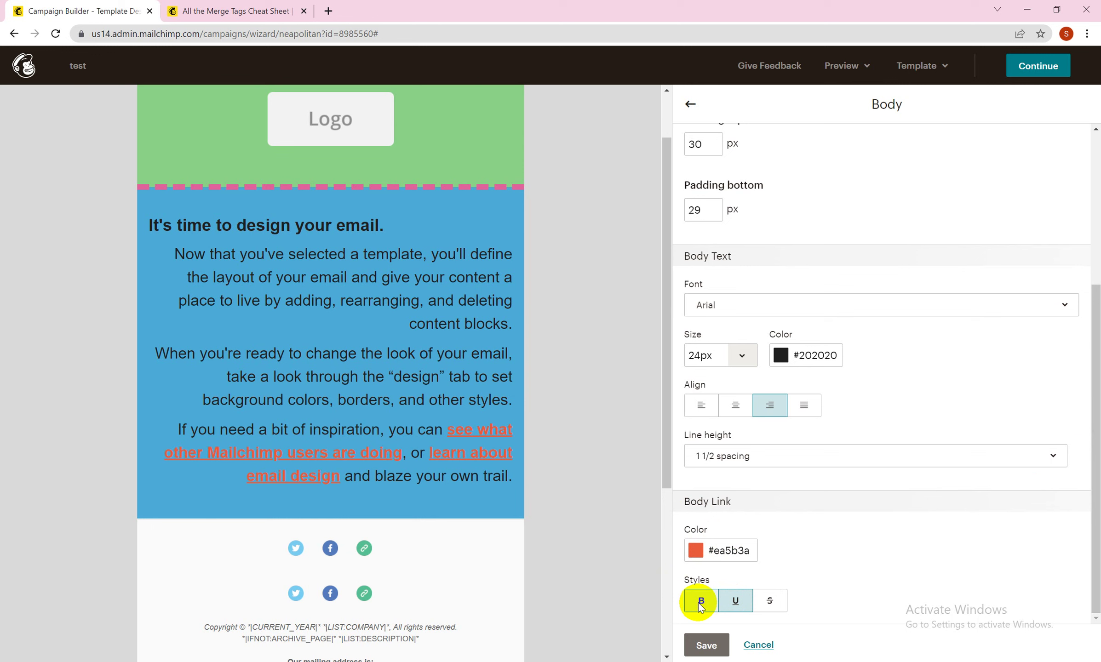
{"action": "left_click", "coordinate": [701, 600]}
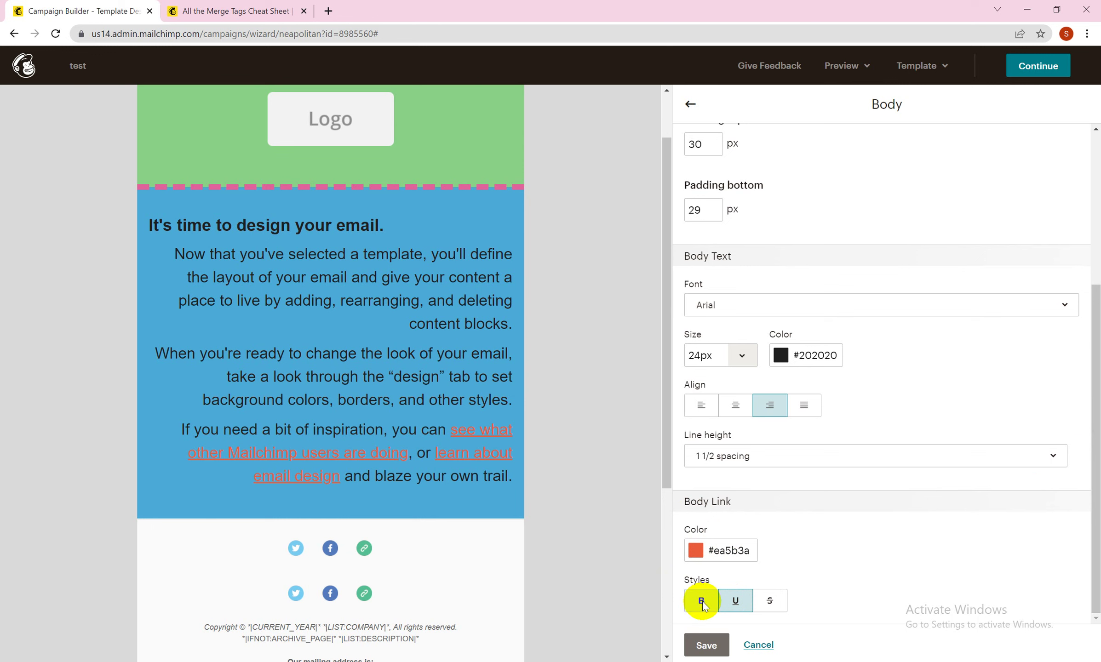
{"action": "left_click", "coordinate": [735, 601]}
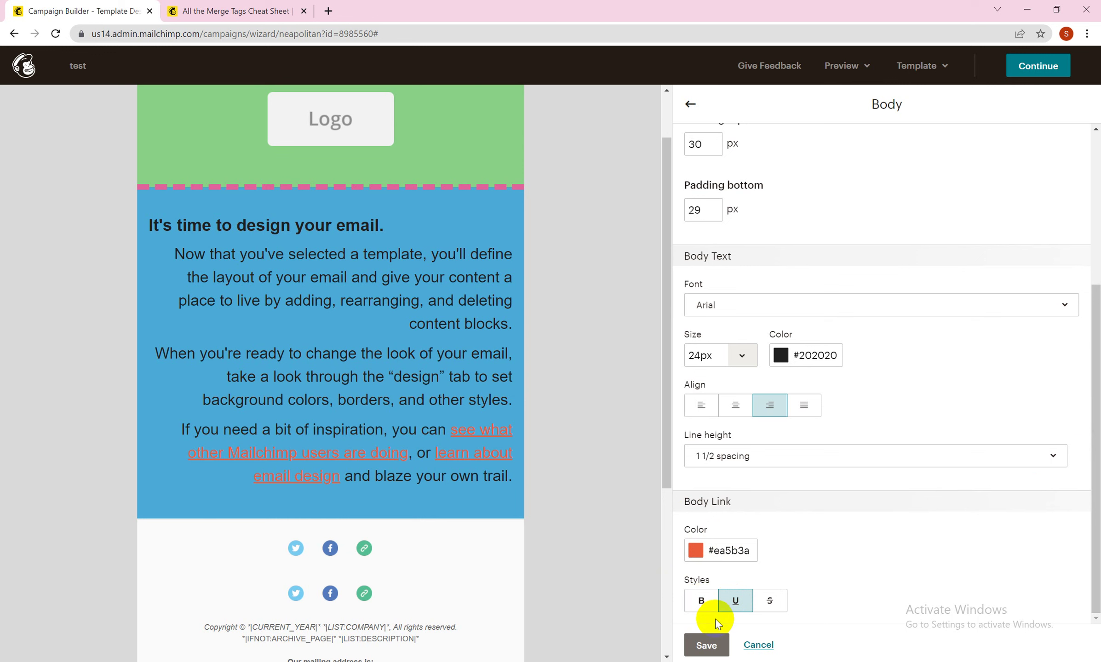
Save the body styles and delete the duplicate social icons block directly below the body section
{"action": "left_click", "coordinate": [703, 645]}
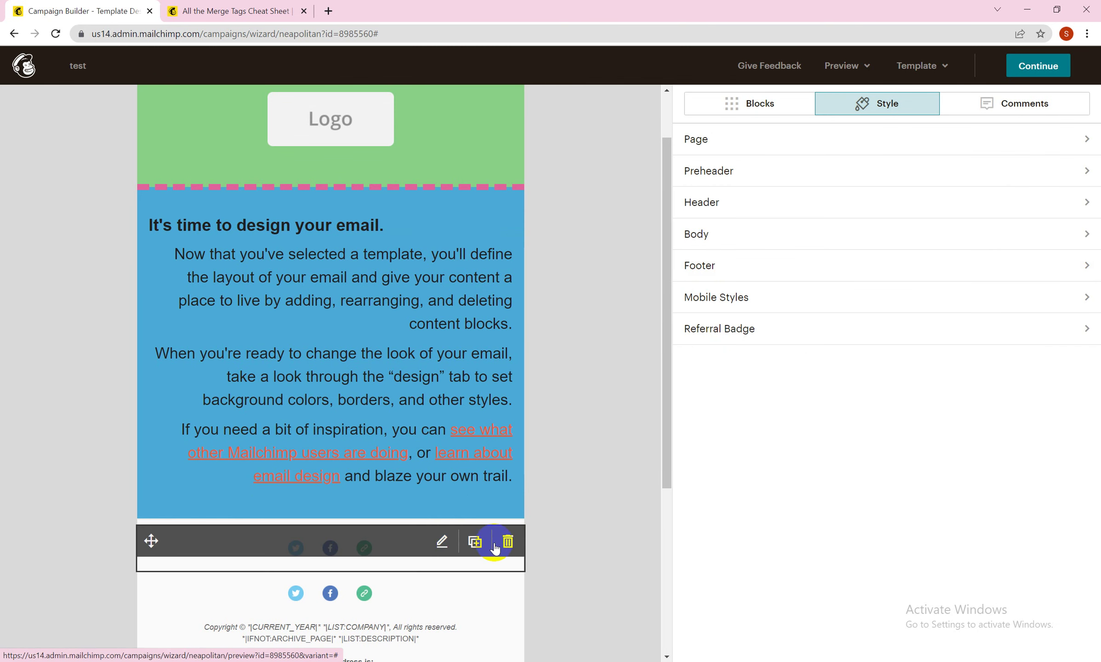
{"action": "left_click", "coordinate": [507, 543]}
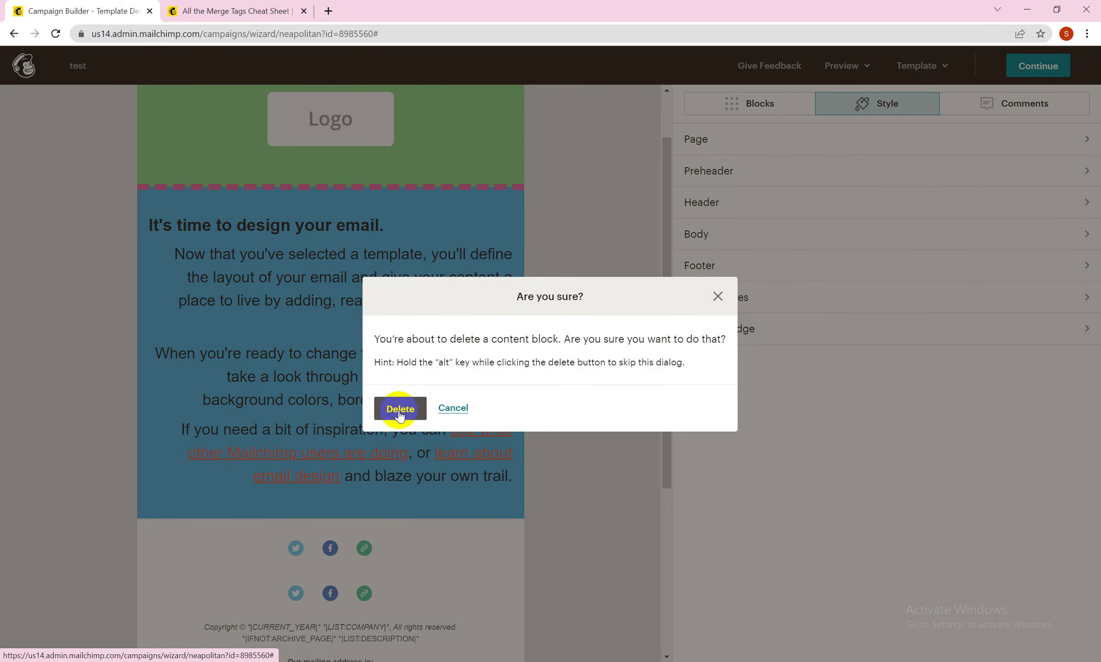
{"action": "left_click", "coordinate": [399, 410]}
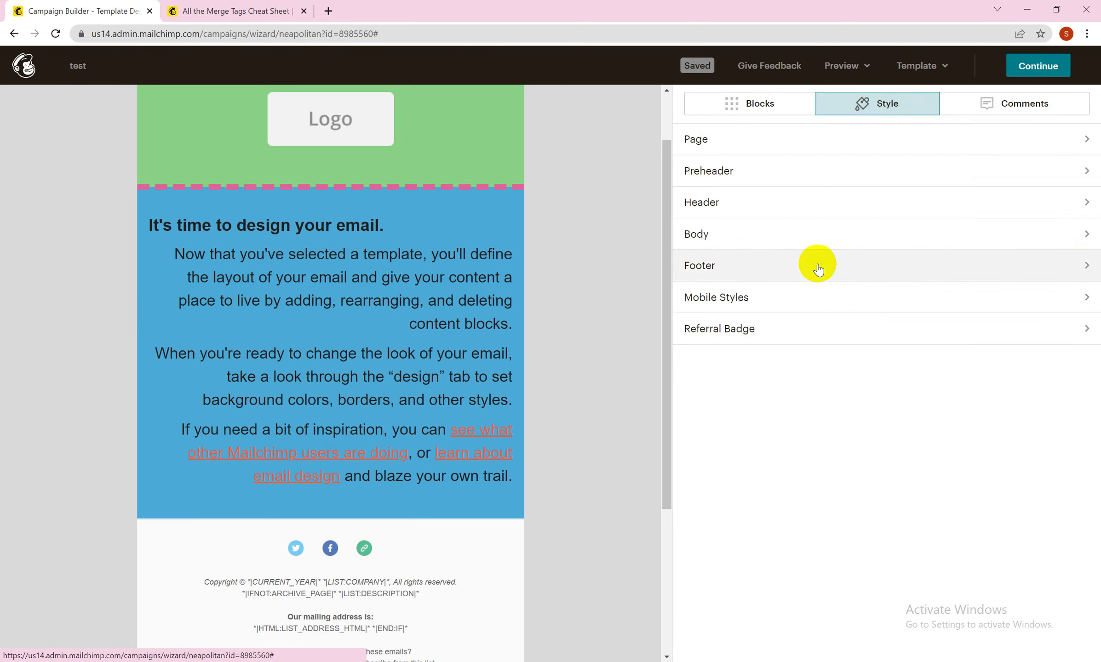
Set the footer background colour to yellow #ffd249
{"action": "left_click", "coordinate": [816, 264]}
{"action": "left_click", "coordinate": [695, 203]}
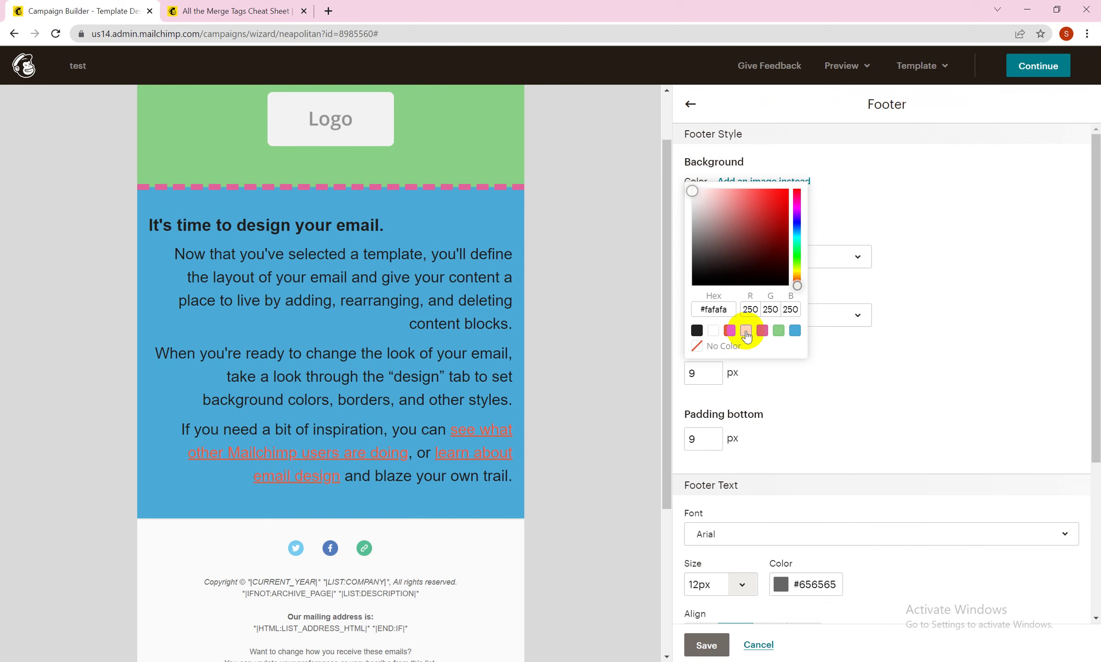
{"action": "left_click", "coordinate": [745, 331]}
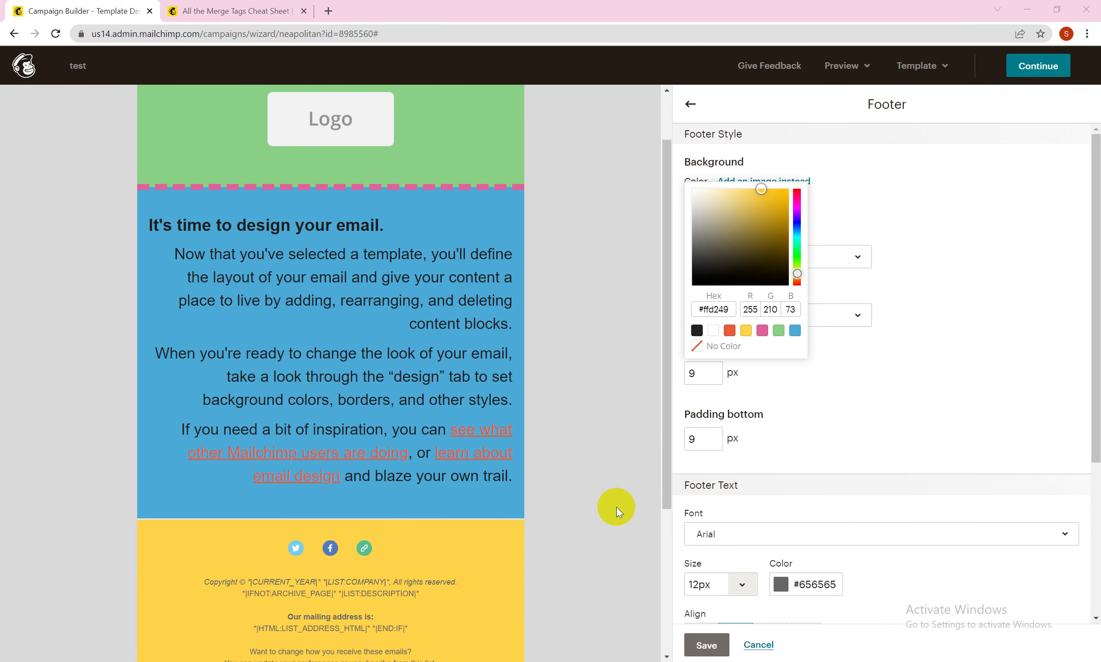
{"action": "left_click_drag", "start_coordinate": [665, 463], "coordinate": [635, 420]}
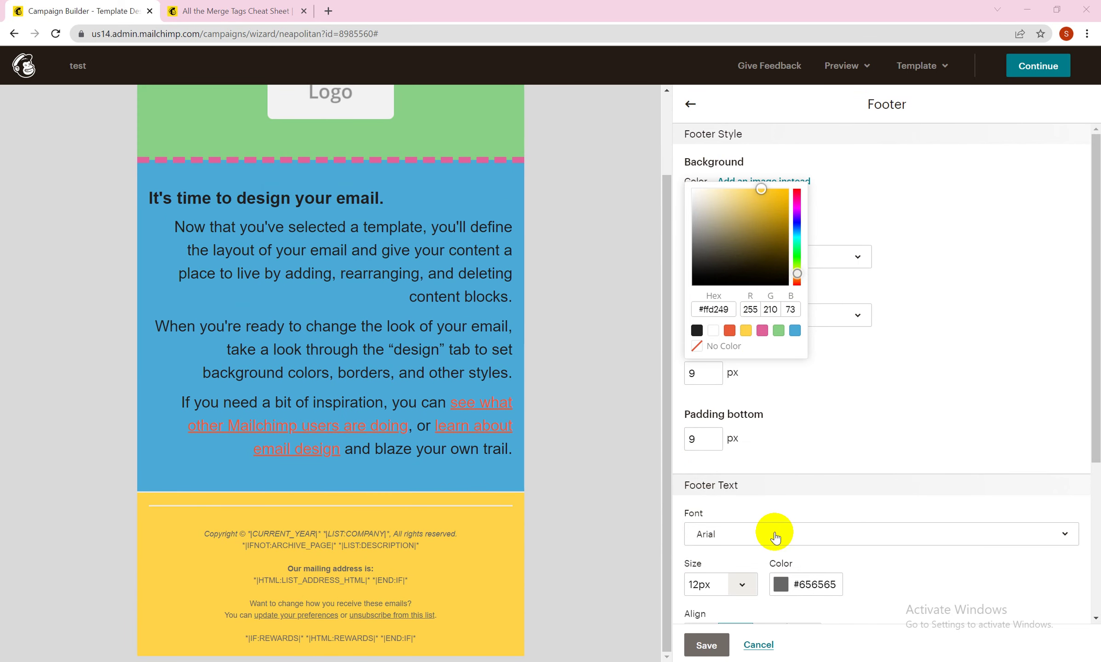
Set the footer text font to Georgia and its colour to dark red #8f3737
{"action": "left_click", "coordinate": [774, 534]}
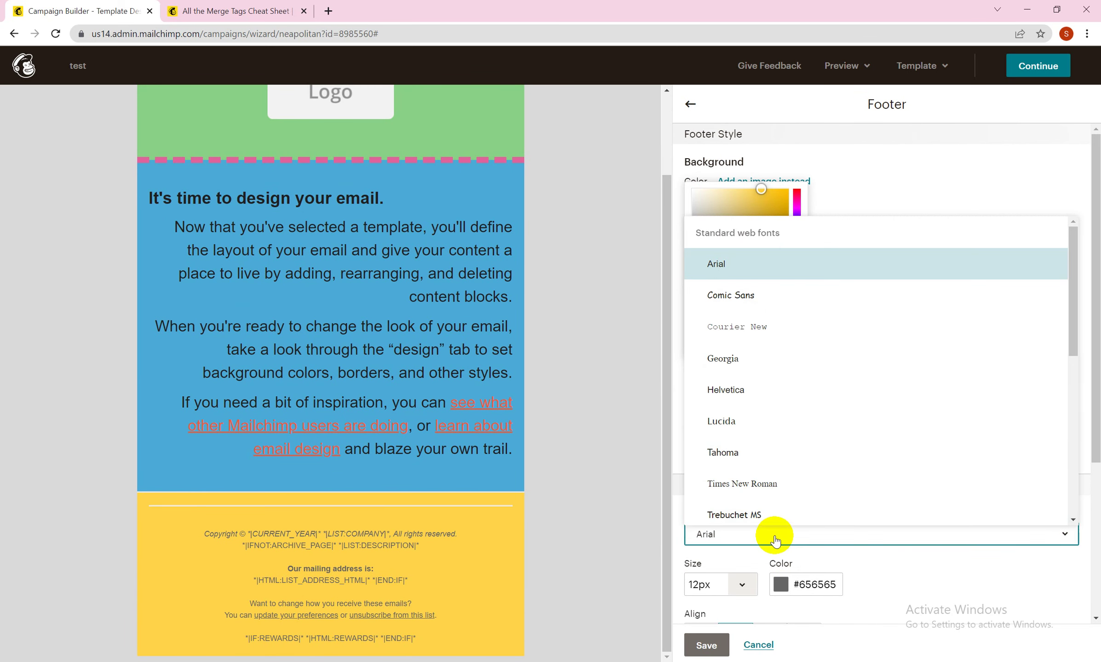
{"action": "left_click", "coordinate": [733, 358]}
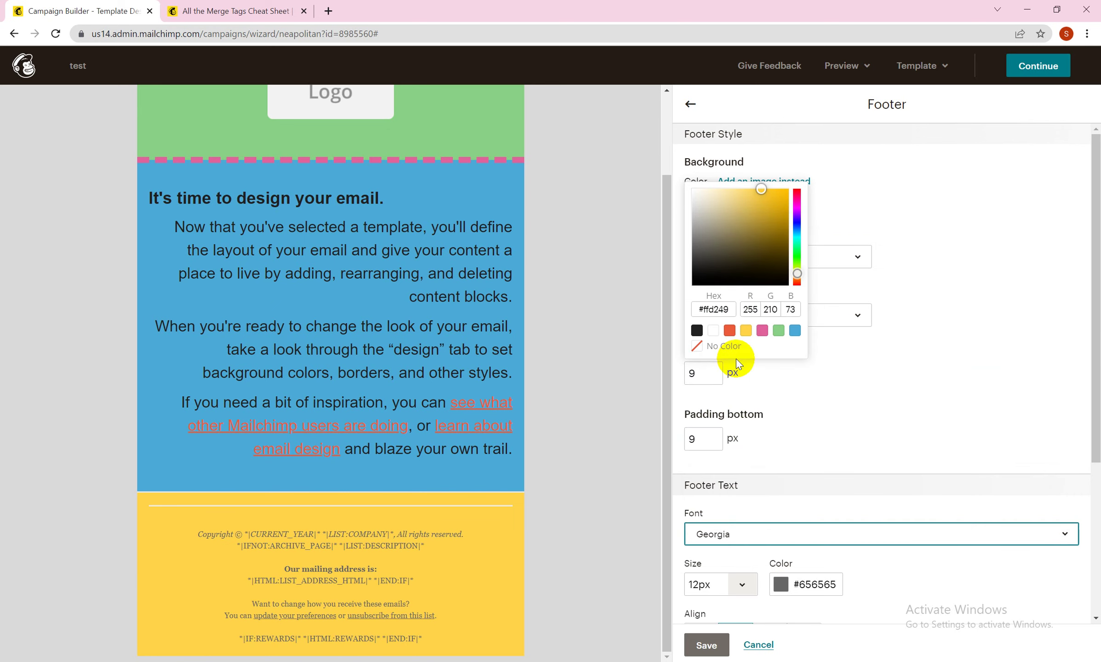
{"action": "left_click", "coordinate": [780, 584]}
{"action": "left_click", "coordinate": [837, 437]}
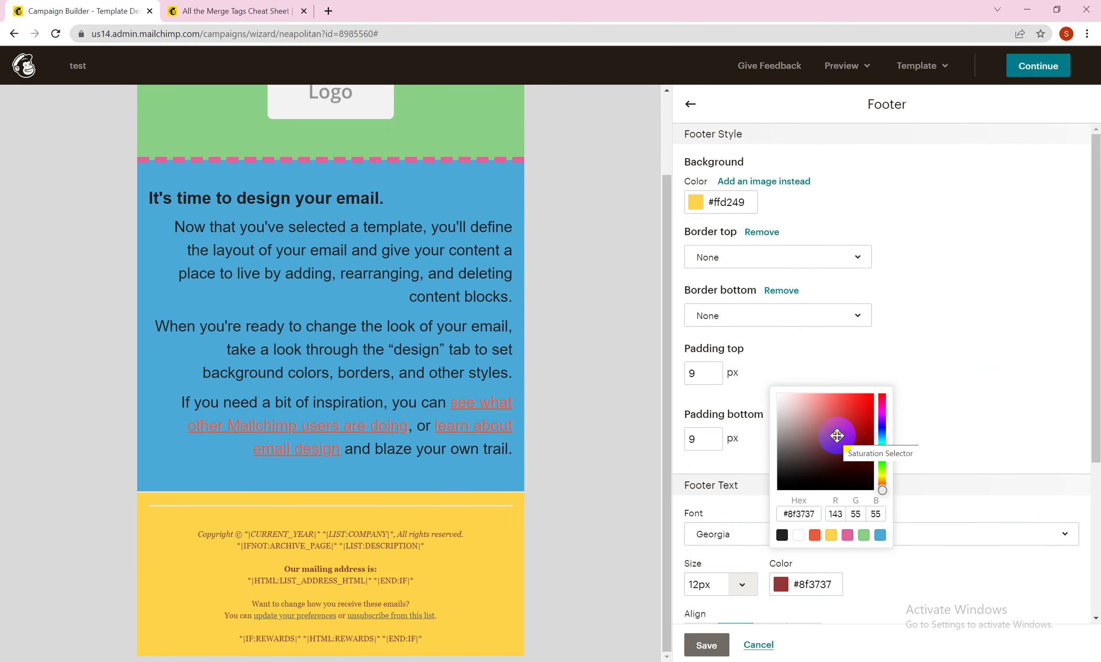
Try left alignment for the footer text and return to center alignment
{"action": "left_click", "coordinate": [743, 586]}
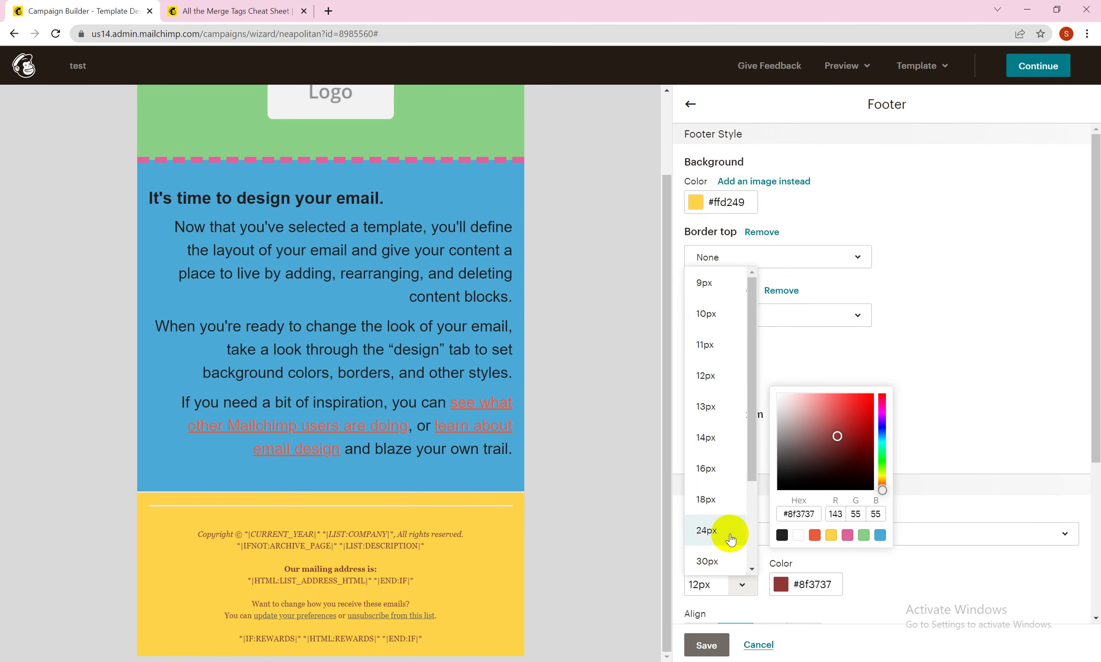
{"action": "left_click_drag", "start_coordinate": [1089, 427], "coordinate": [1088, 527]}
{"action": "left_click", "coordinate": [708, 481]}
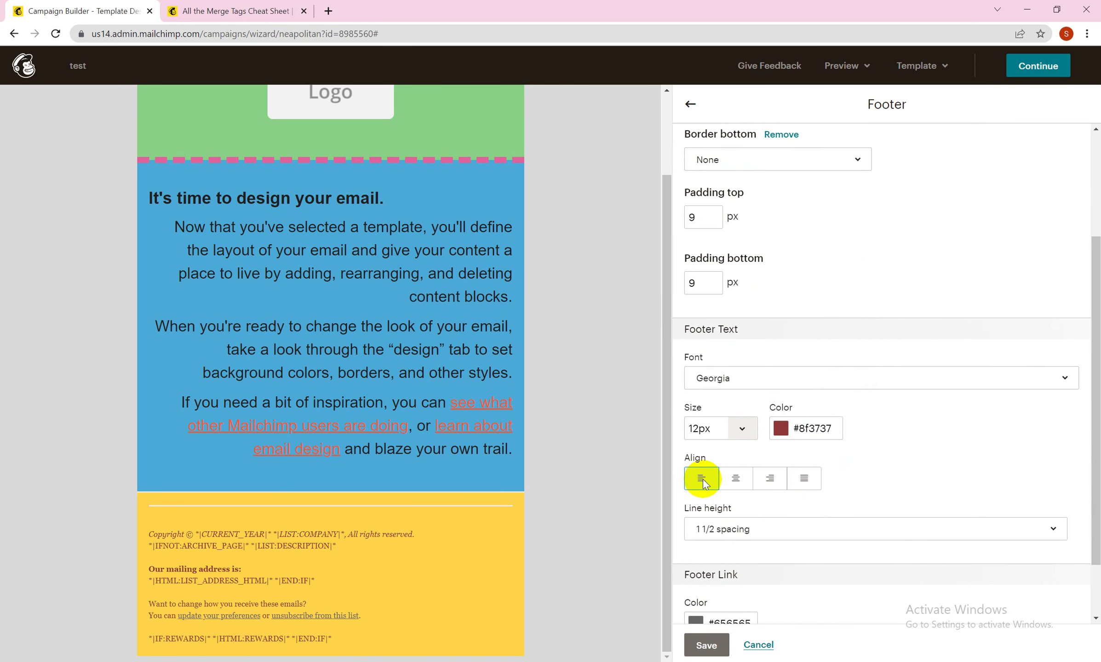
{"action": "left_click", "coordinate": [738, 481]}
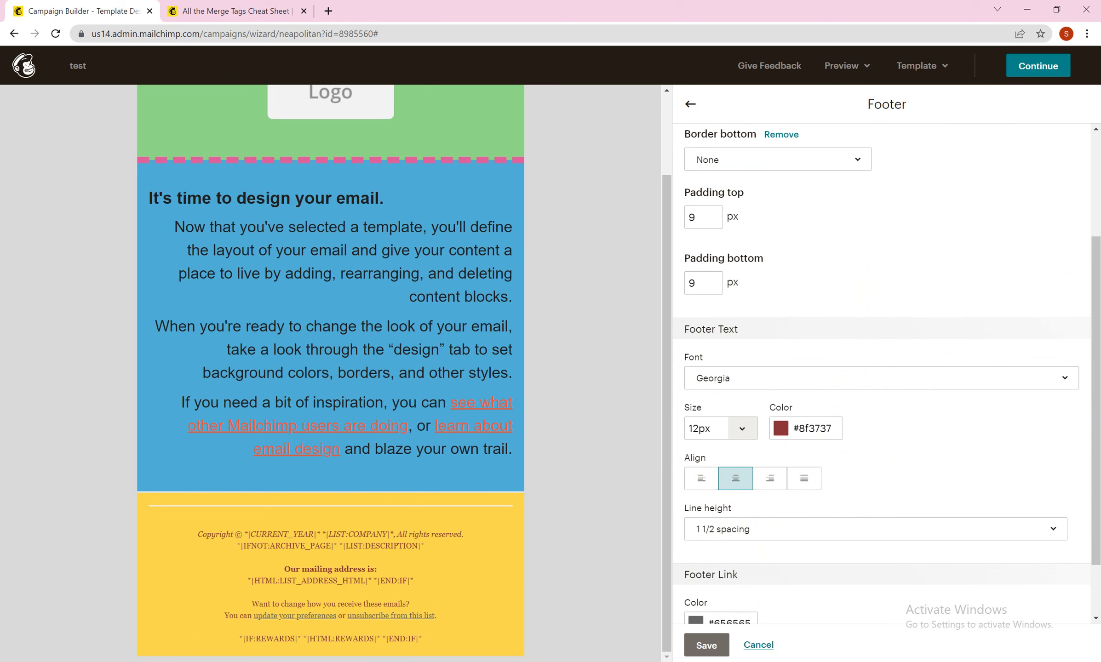
Set the footer link colour to green #89d085
{"action": "scroll", "coordinate": [1098, 510], "scroll_direction": "down", "scroll_amount": 2}
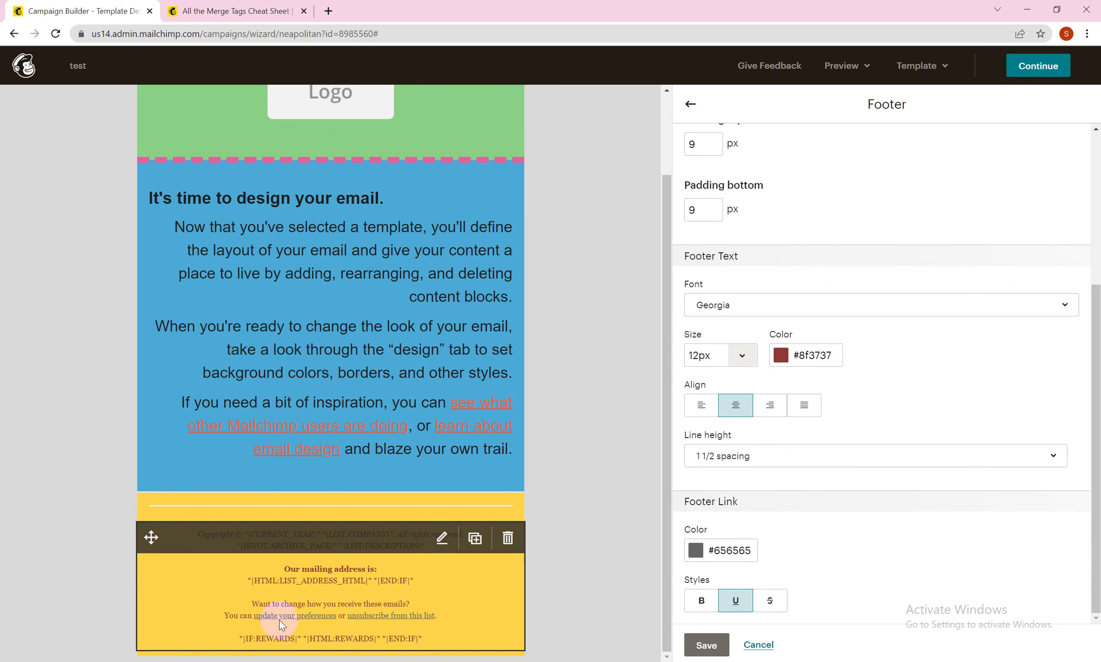
{"action": "left_click", "coordinate": [694, 550]}
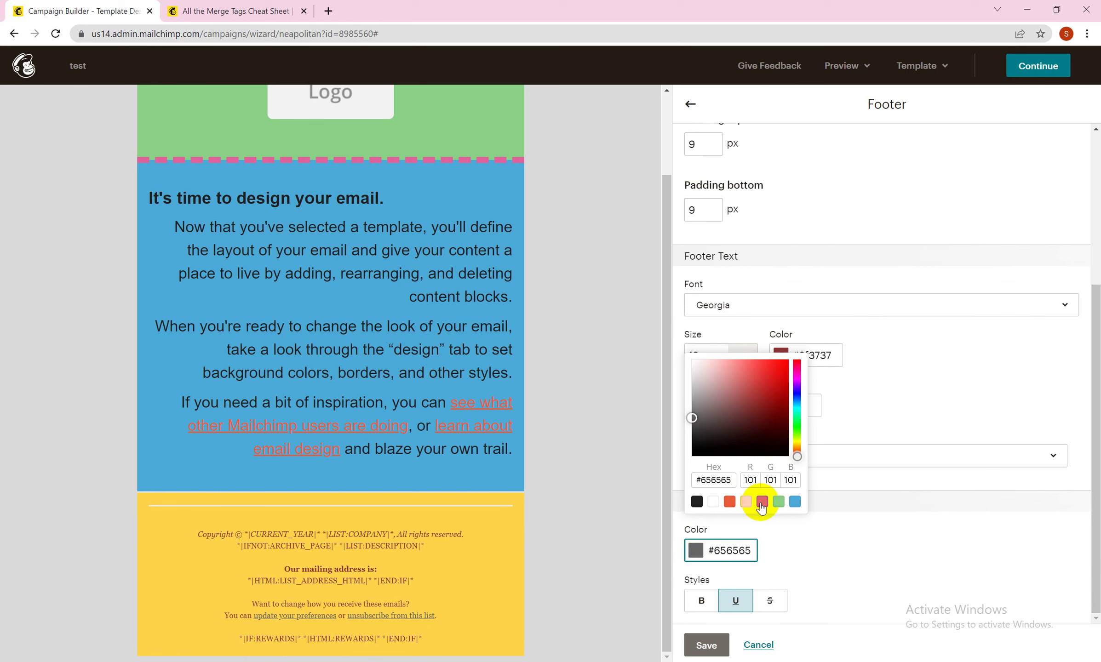
{"action": "left_click", "coordinate": [778, 501]}
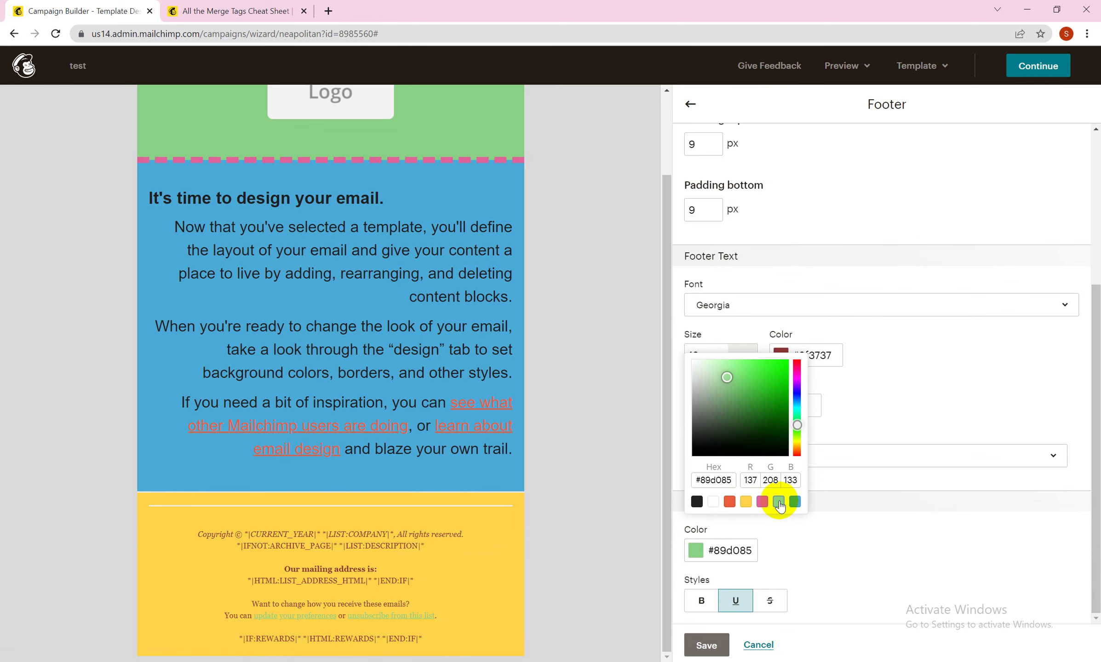
{"action": "left_click", "coordinate": [798, 541]}
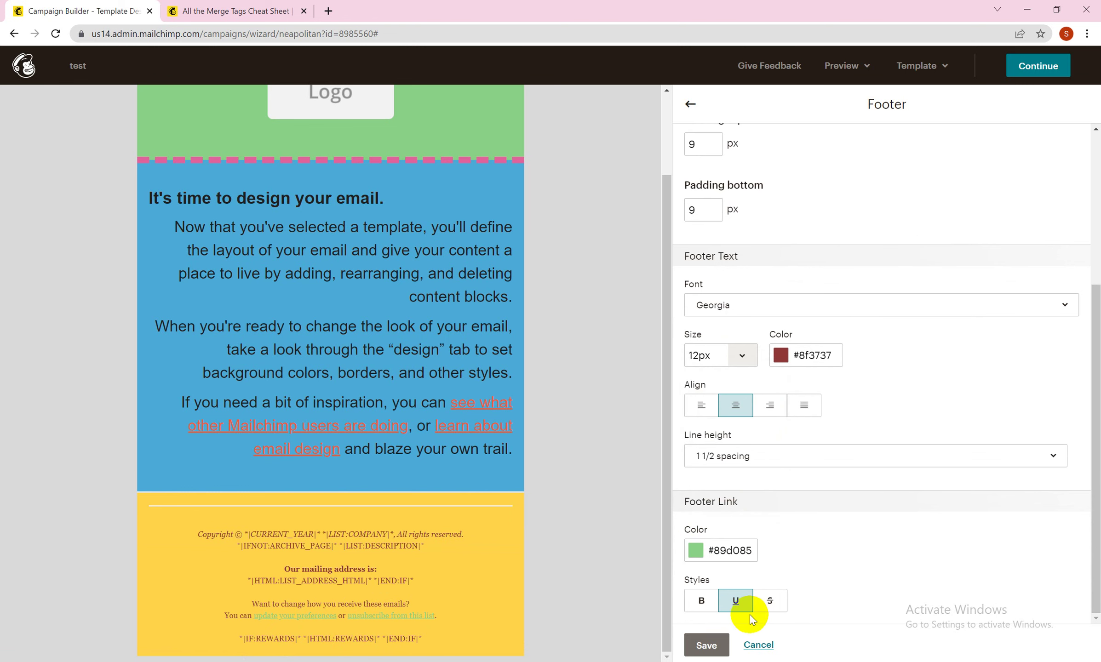
Try bold on the footer links, remove it again, and save the footer styles
{"action": "left_click", "coordinate": [706, 602]}
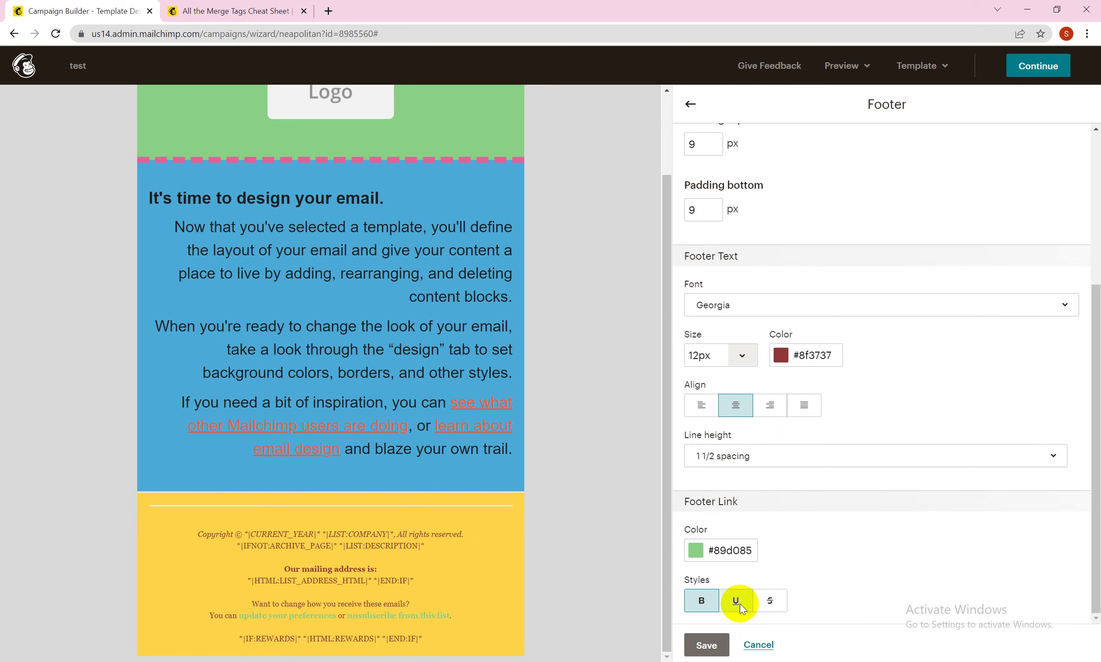
{"action": "left_click", "coordinate": [700, 601]}
{"action": "left_click", "coordinate": [688, 648]}
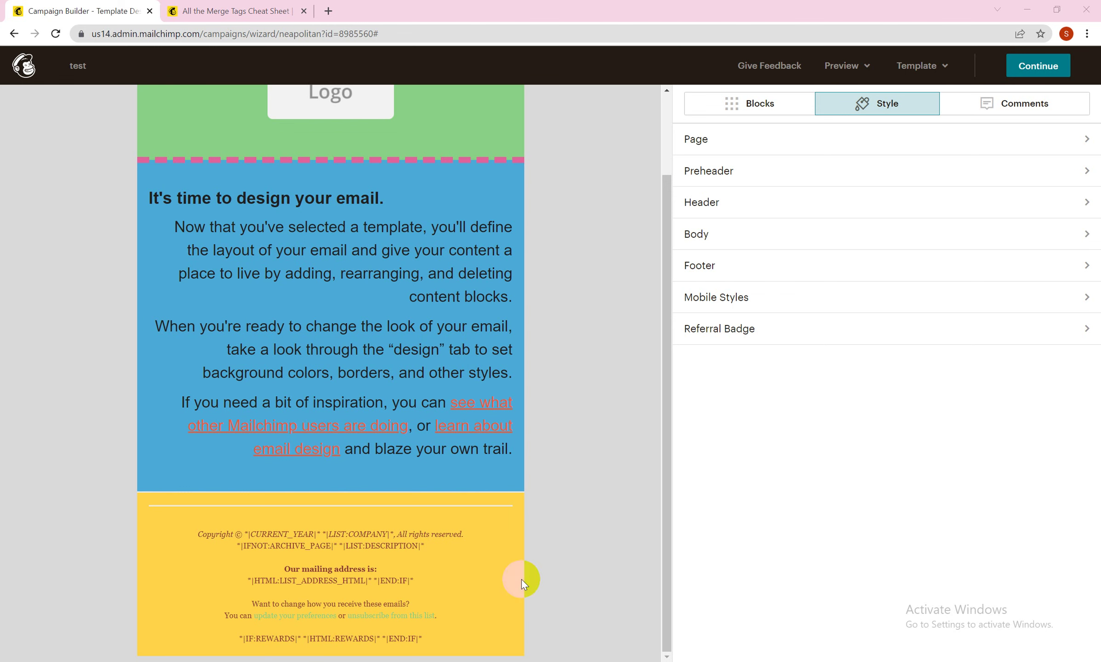
Choose to wait for the unresponsive pages instead of exiting them
{"action": "left_click", "coordinate": [504, 521]}
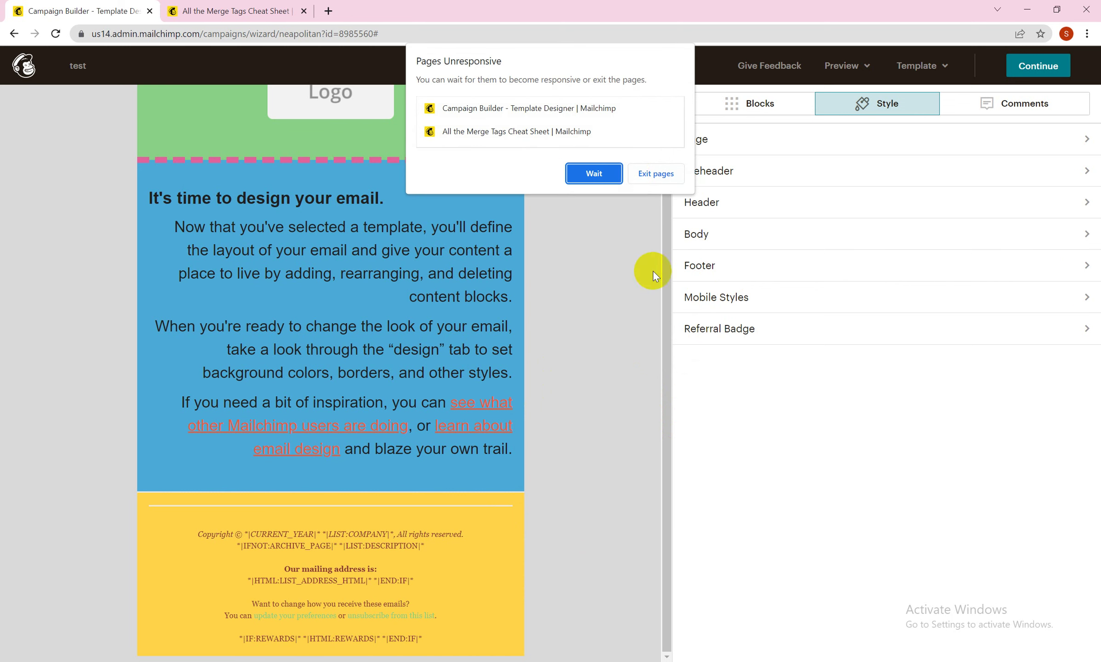
{"action": "left_click", "coordinate": [595, 169]}
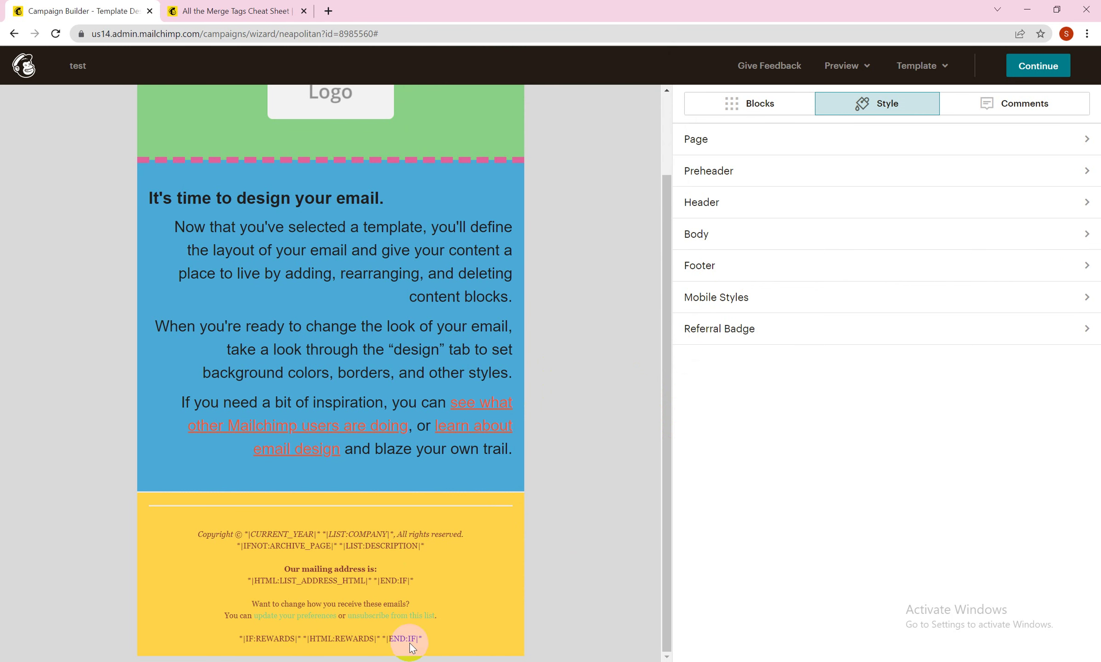